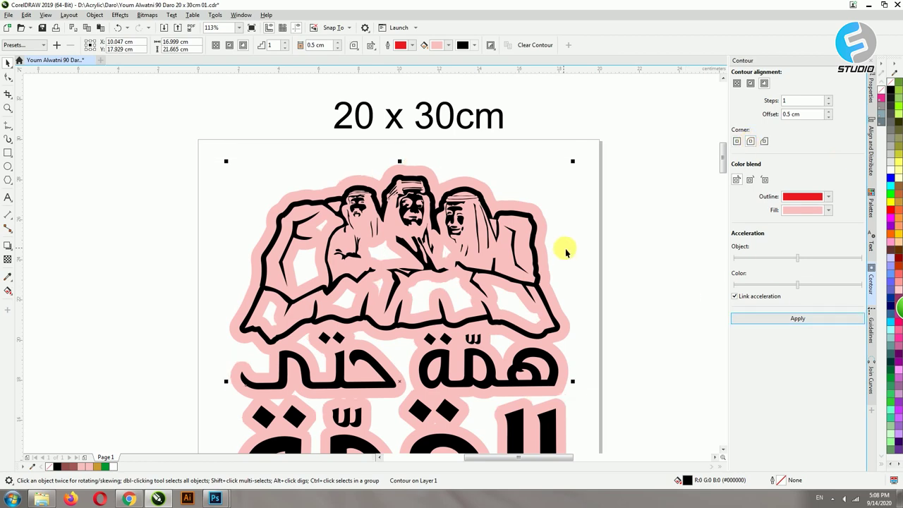
Break the pink contour apart from the artwork and delete its inner nodes around the figures and the upper lettering line.
{"action": "left_click", "coordinate": [94, 15]}
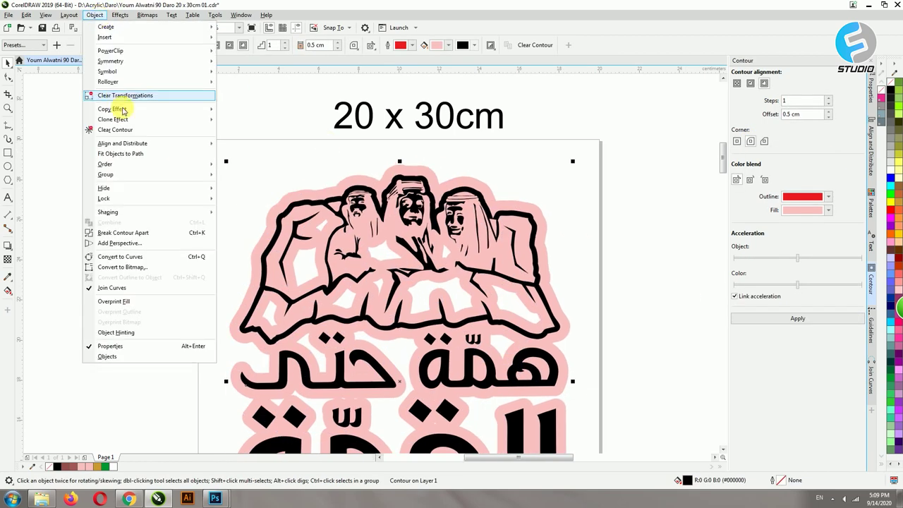
{"action": "left_click", "coordinate": [138, 235]}
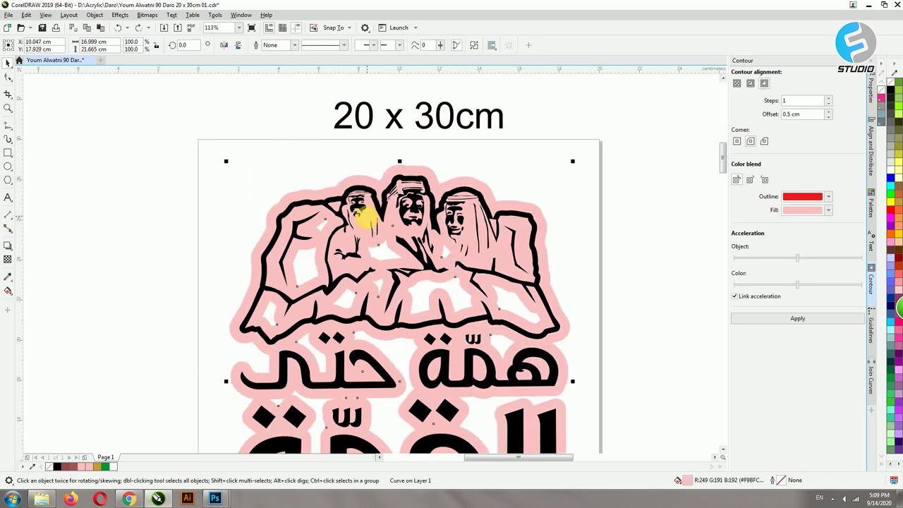
{"action": "left_click", "coordinate": [722, 449]}
{"action": "left_click", "coordinate": [9, 77]}
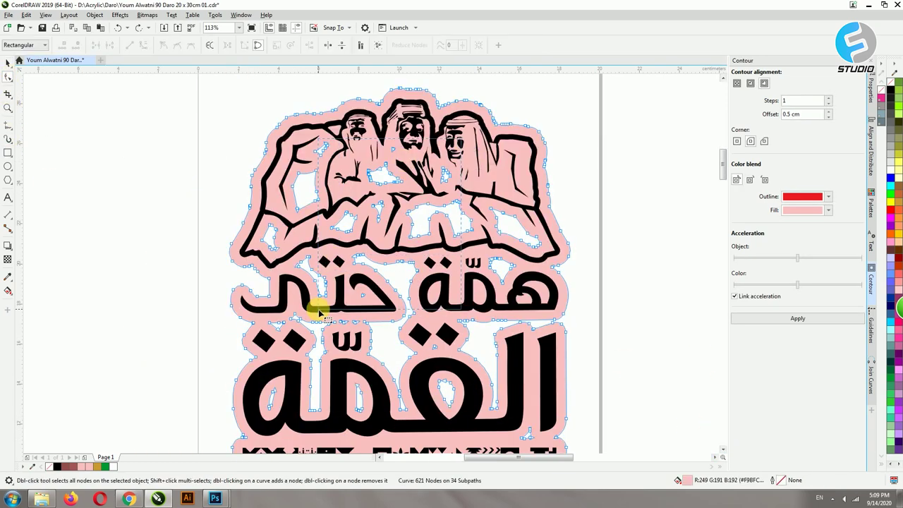
{"action": "key", "text": "Delete"}
{"action": "left_click_drag", "start_coordinate": [347, 216], "coordinate": [447, 344]}
{"action": "key", "text": "Delete"}
{"action": "left_click_drag", "start_coordinate": [446, 199], "coordinate": [544, 296]}
{"action": "key", "text": "Delete"}
Delete the contour's inner nodes in and around the large lettering to fill its remaining gaps.
{"action": "left_click_drag", "start_coordinate": [428, 310], "coordinate": [510, 417]}
{"action": "key", "text": "Delete"}
{"action": "left_click_drag", "start_coordinate": [471, 276], "coordinate": [356, 424]}
{"action": "key", "text": "Delete"}
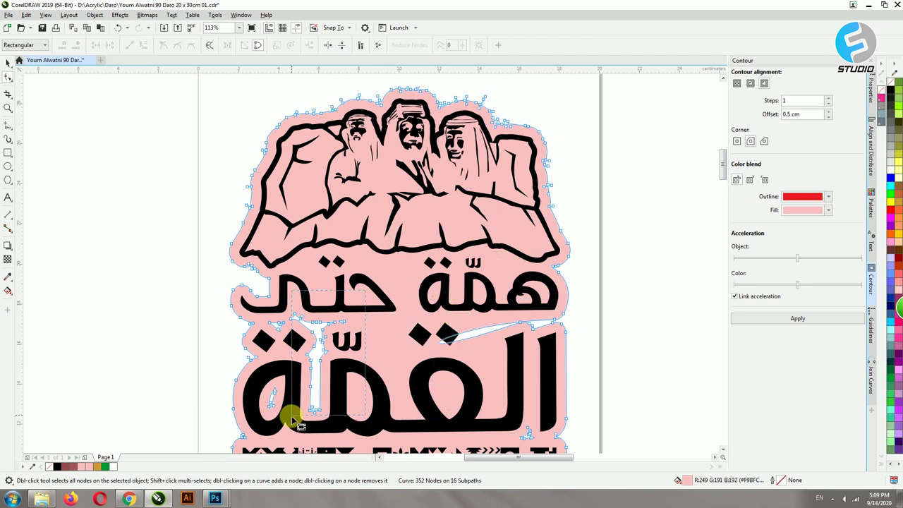
{"action": "key", "text": "Delete"}
{"action": "left_click_drag", "start_coordinate": [488, 290], "coordinate": [557, 381]}
{"action": "key", "text": "Delete"}
Reshape the contour's outer edge beside the gap between the two lettering lines into a smooth curve without the crossing loop.
{"action": "left_click", "coordinate": [562, 324]}
{"action": "left_click_drag", "start_coordinate": [445, 244], "coordinate": [537, 305]}
{"action": "left_click_drag", "start_coordinate": [520, 397], "coordinate": [549, 328]}
{"action": "key", "text": "z"}
{"action": "left_click_drag", "start_coordinate": [594, 283], "coordinate": [505, 365]}
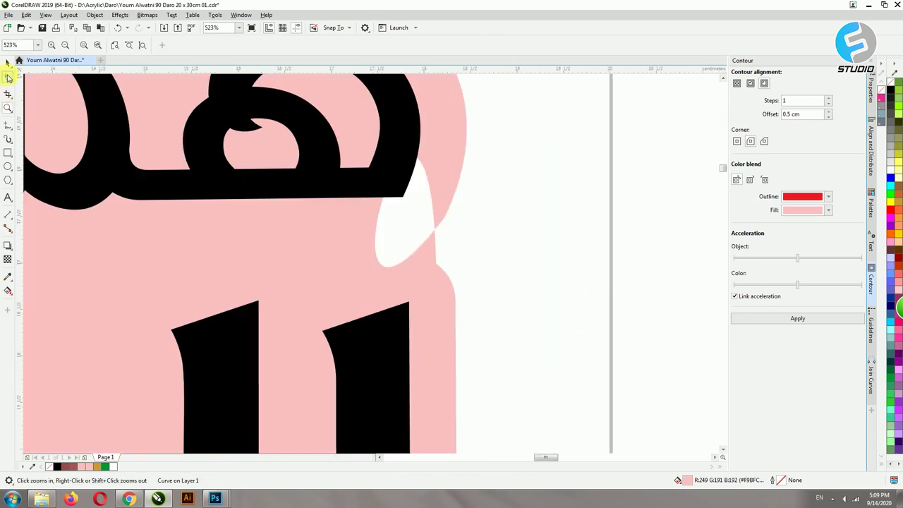
{"action": "left_click", "coordinate": [8, 77]}
{"action": "mouse_move", "coordinate": [427, 226]}
{"action": "left_mouse_down"}
{"action": "mouse_move", "coordinate": [435, 206]}
{"action": "mouse_move", "coordinate": [385, 323]}
{"action": "mouse_move", "coordinate": [407, 250]}
{"action": "mouse_move", "coordinate": [439, 239]}
{"action": "left_mouse_up"}
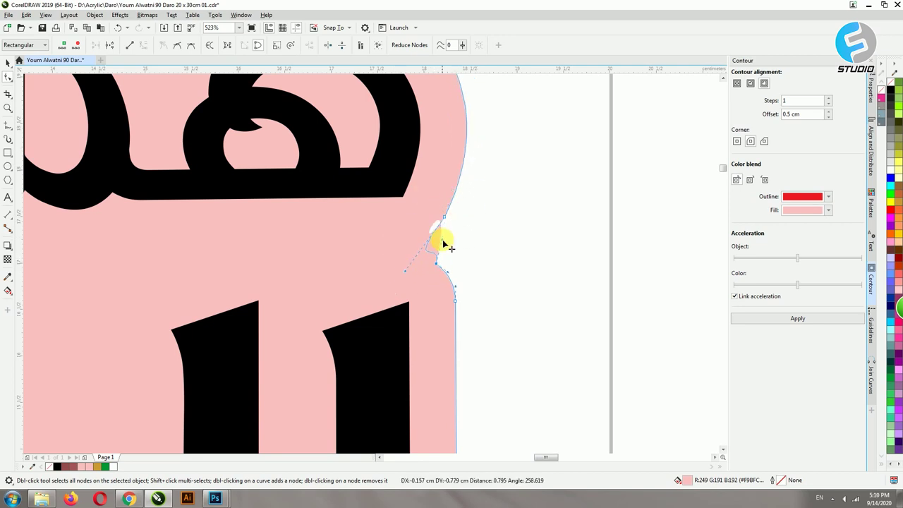
{"action": "left_click_drag", "start_coordinate": [442, 230], "coordinate": [442, 246]}
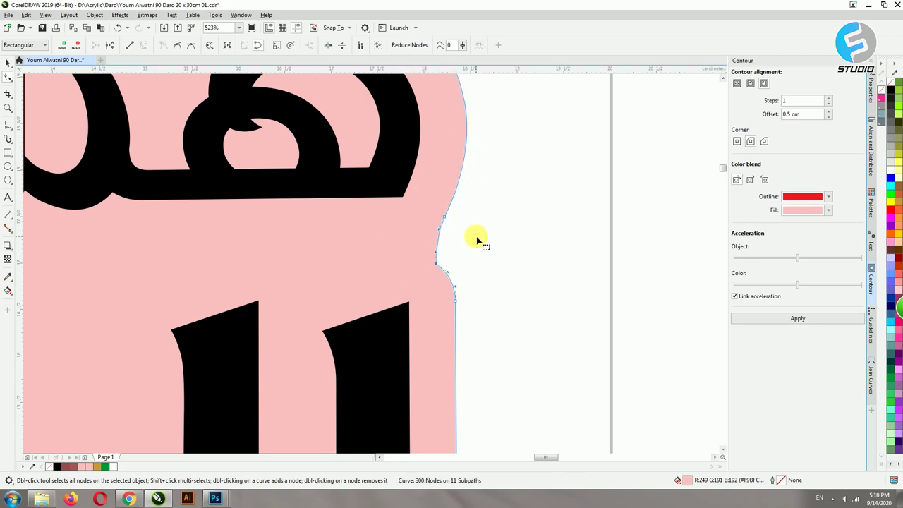
{"action": "left_click", "coordinate": [476, 237]}
Delete the leftover inner nodes in the lower part of the contour.
{"action": "scroll", "coordinate": [375, 286], "scroll_direction": "down", "scroll_amount": 3}
{"action": "left_click_drag", "start_coordinate": [180, 381], "coordinate": [326, 374]}
{"action": "key", "text": "Delete"}
Fill the cleaned contour shape with gold (#CC9933).
{"action": "left_click", "coordinate": [7, 63]}
{"action": "left_click", "coordinate": [354, 187]}
{"action": "left_click", "coordinate": [337, 182]}
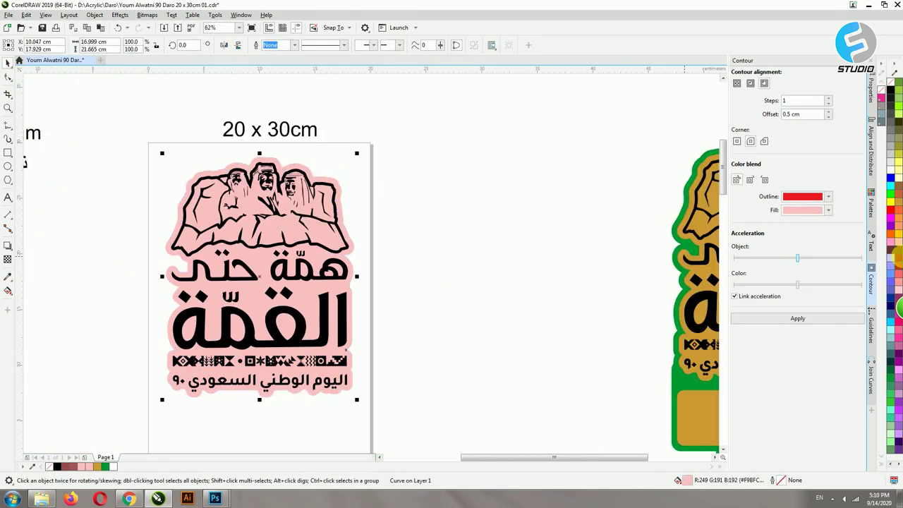
{"action": "left_click", "coordinate": [896, 204]}
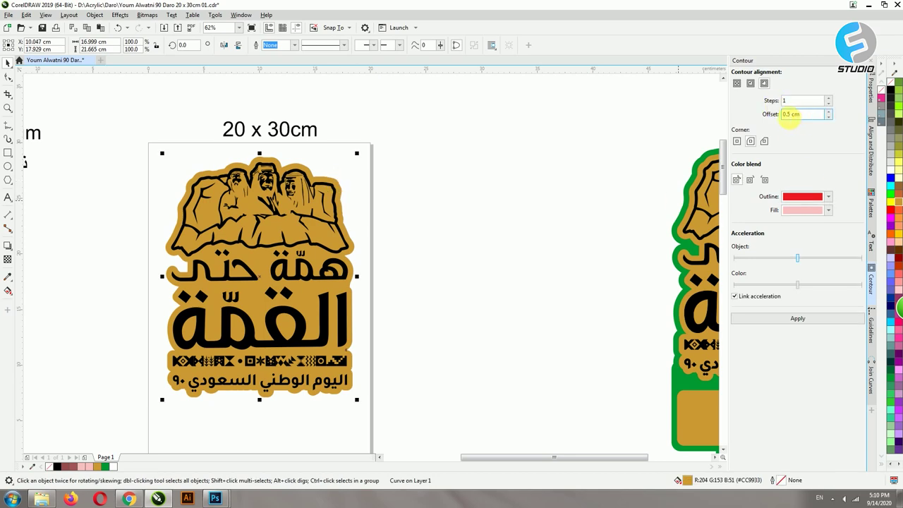
Apply a one-step 0.5 cm outside contour to the gold shape and break it apart.
{"action": "left_click", "coordinate": [776, 318]}
{"action": "left_click", "coordinate": [94, 14]}
{"action": "left_click", "coordinate": [119, 234]}
{"action": "left_click", "coordinate": [261, 157]}
{"action": "left_click_drag", "start_coordinate": [261, 158], "coordinate": [419, 174]}
{"action": "key", "text": "ctrl+z"}
{"action": "left_click_drag", "start_coordinate": [302, 160], "coordinate": [510, 173]}
{"action": "key", "text": "ctrl+z"}
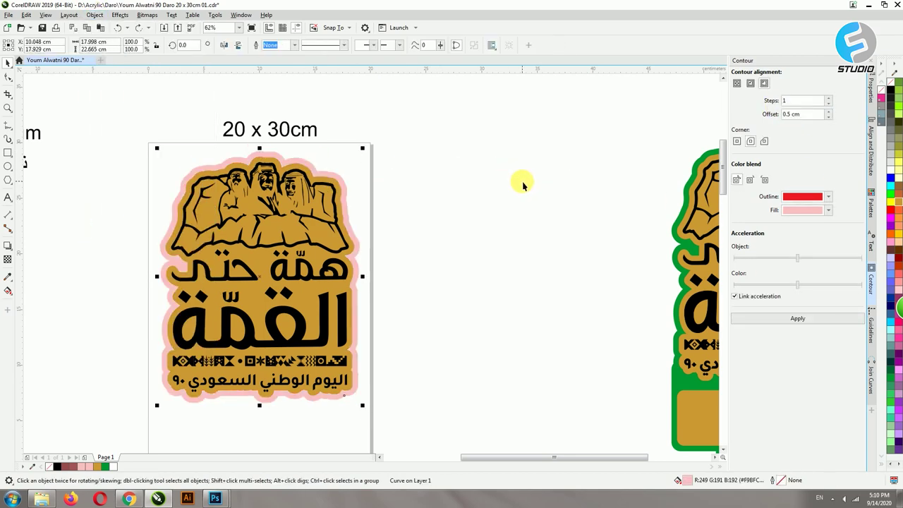
Fill the new outer contour with green and group the whole layered design.
{"action": "left_click", "coordinate": [892, 385]}
{"action": "left_click", "coordinate": [487, 268]}
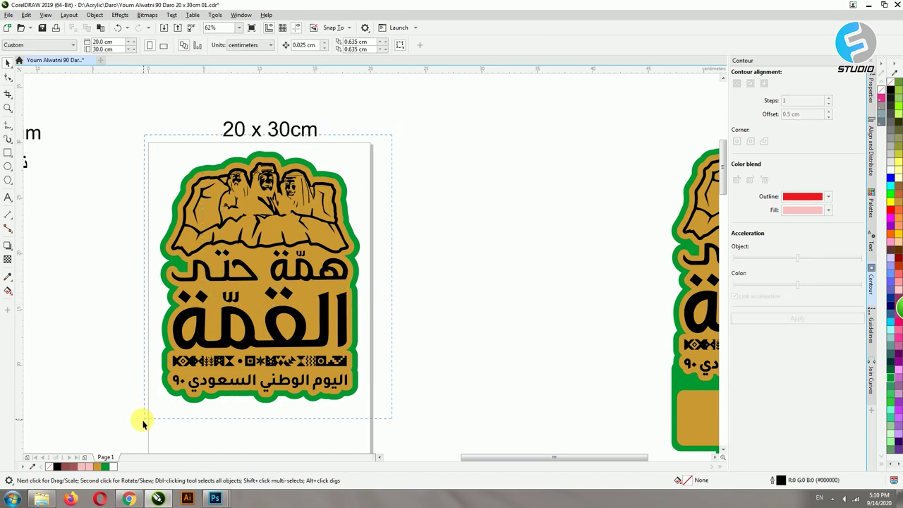
{"action": "left_click_drag", "start_coordinate": [146, 421], "coordinate": [147, 421]}
{"action": "left_click", "coordinate": [479, 45]}
Add a page-size rectangle and align the grouped design to its top edge and horizontal centre.
{"action": "left_click_drag", "start_coordinate": [258, 277], "coordinate": [255, 274]}
{"action": "left_click", "coordinate": [91, 177]}
{"action": "double_click", "coordinate": [8, 154]}
{"action": "left_click", "coordinate": [7, 63]}
{"action": "left_click", "coordinate": [341, 173]}
{"action": "left_click", "coordinate": [371, 165], "text": "shift"}
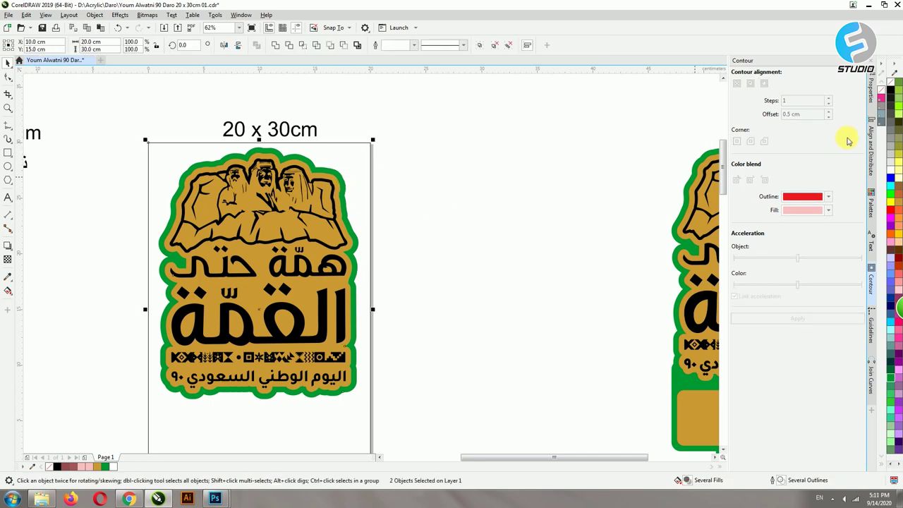
{"action": "left_click", "coordinate": [872, 147]}
{"action": "left_click", "coordinate": [756, 84]}
{"action": "left_click", "coordinate": [737, 96]}
{"action": "left_click", "coordinate": [505, 205]}
{"action": "left_click", "coordinate": [504, 205]}
Reduce the page-size rectangle to a 20 x 1 cm bar along the page's lower edge and fill it black.
{"action": "left_click", "coordinate": [723, 450]}
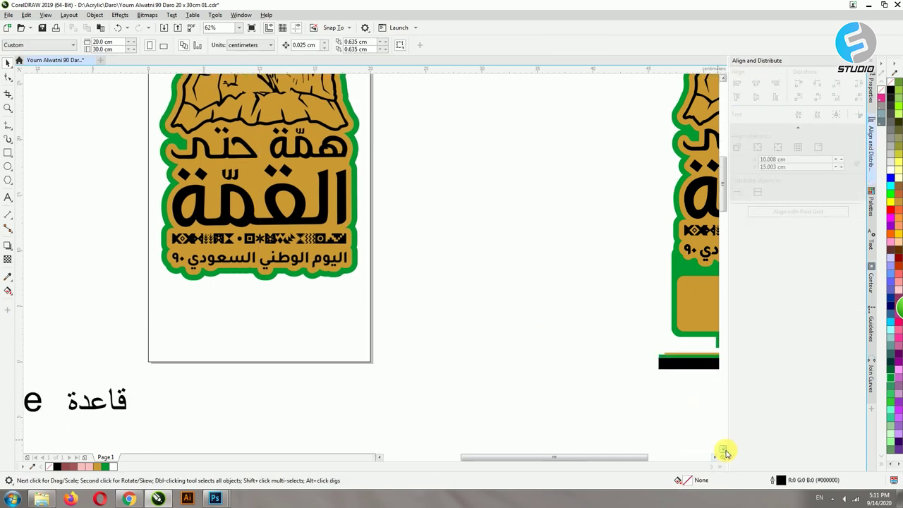
{"action": "left_click", "coordinate": [371, 220]}
{"action": "left_click", "coordinate": [723, 78]}
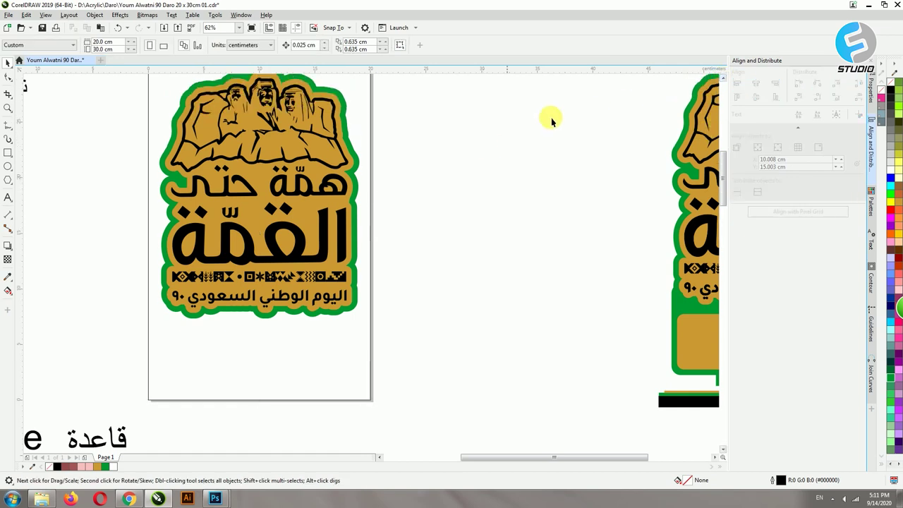
{"action": "left_click", "coordinate": [483, 145]}
{"action": "left_click", "coordinate": [265, 105]}
{"action": "left_click_drag", "start_coordinate": [261, 104], "coordinate": [259, 426]}
{"action": "left_click", "coordinate": [86, 49]}
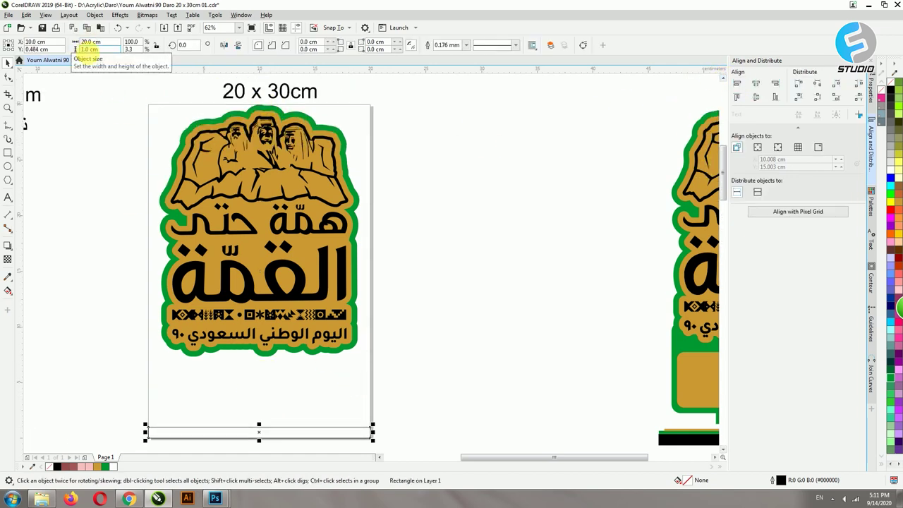
{"action": "left_click", "coordinate": [890, 89]}
Copy the black bar just above itself, fill the copy green (#009933) and reduce its height.
{"action": "left_click_drag", "start_coordinate": [279, 437], "coordinate": [285, 414]}
{"action": "right_click", "coordinate": [285, 413]}
{"action": "left_click", "coordinate": [891, 371]}
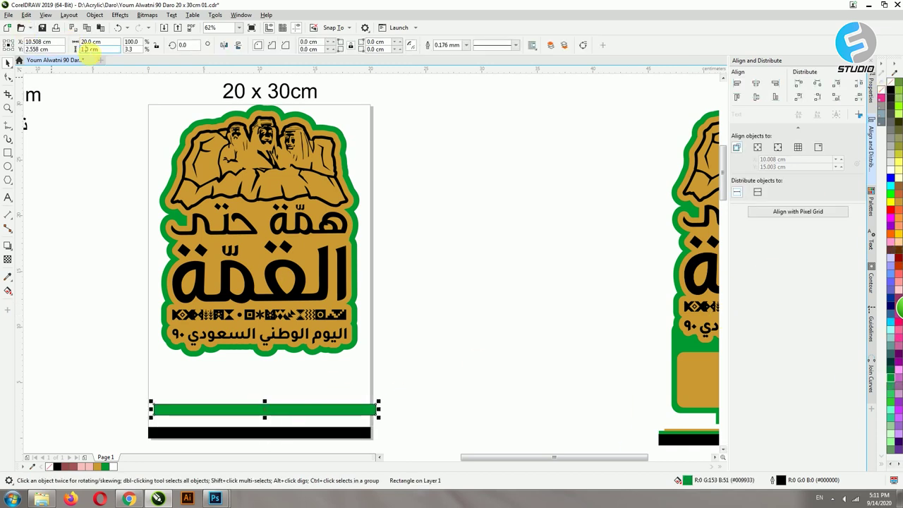
{"action": "key", "text": "Return"}
{"action": "key", "text": "Return"}
Copy the green bar above the base, fill the copy gold (#CC9933) and set its height to 0.2 cm.
{"action": "left_click_drag", "start_coordinate": [262, 409], "coordinate": [296, 418]}
{"action": "left_click", "coordinate": [897, 262]}
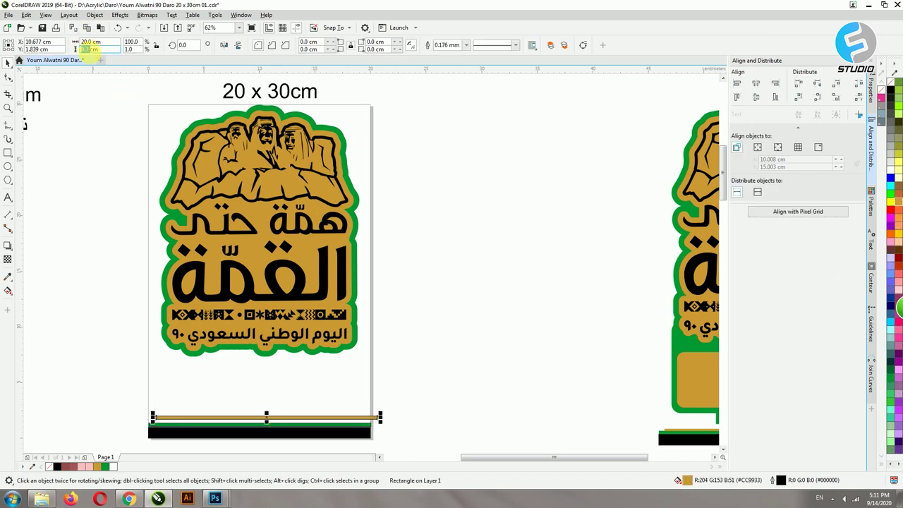
{"action": "type", "text": "0.2"}
{"action": "key", "text": "Return"}
Align the black, green and gold bars on their horizontal centres.
{"action": "key", "text": "z"}
{"action": "left_click_drag", "start_coordinate": [110, 353], "coordinate": [409, 424]}
{"action": "left_click", "coordinate": [8, 63]}
{"action": "left_click_drag", "start_coordinate": [78, 254], "coordinate": [682, 361]}
{"action": "key", "text": "c"}
{"action": "left_click", "coordinate": [680, 358]}
Remove the outlines from the base bars.
{"action": "key", "text": "z"}
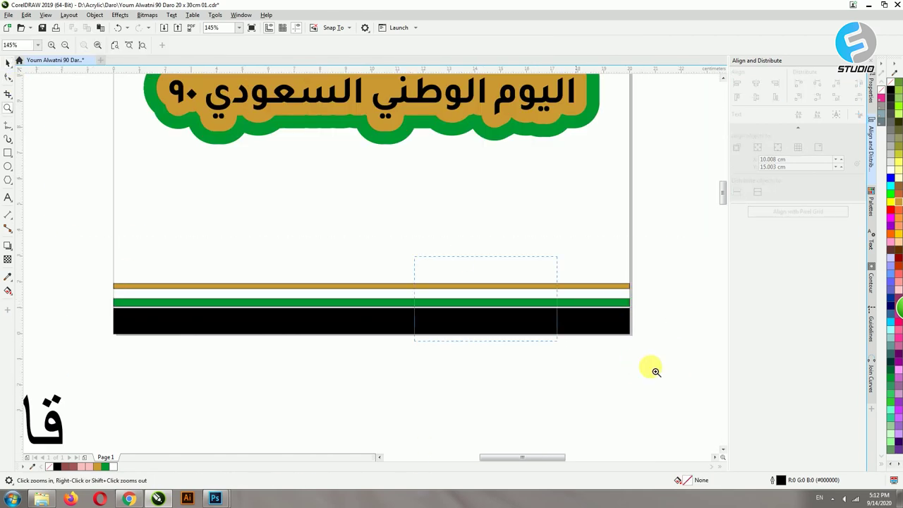
{"action": "left_click_drag", "start_coordinate": [430, 270], "coordinate": [691, 399]}
{"action": "left_click", "coordinate": [480, 198]}
{"action": "left_click", "coordinate": [8, 63]}
{"action": "left_click", "coordinate": [291, 217]}
{"action": "left_click", "coordinate": [310, 125], "text": "shift"}
{"action": "right_click", "coordinate": [890, 83]}
Stack the green and gold bars directly on the black bar and set the gold bar's width to 19 cm.
{"action": "left_click_drag", "start_coordinate": [449, 209], "coordinate": [452, 216]}
{"action": "left_click_drag", "start_coordinate": [449, 129], "coordinate": [468, 186]}
{"action": "type", "text": "19"}
{"action": "key", "text": "Return"}
{"action": "left_click", "coordinate": [258, 188]}
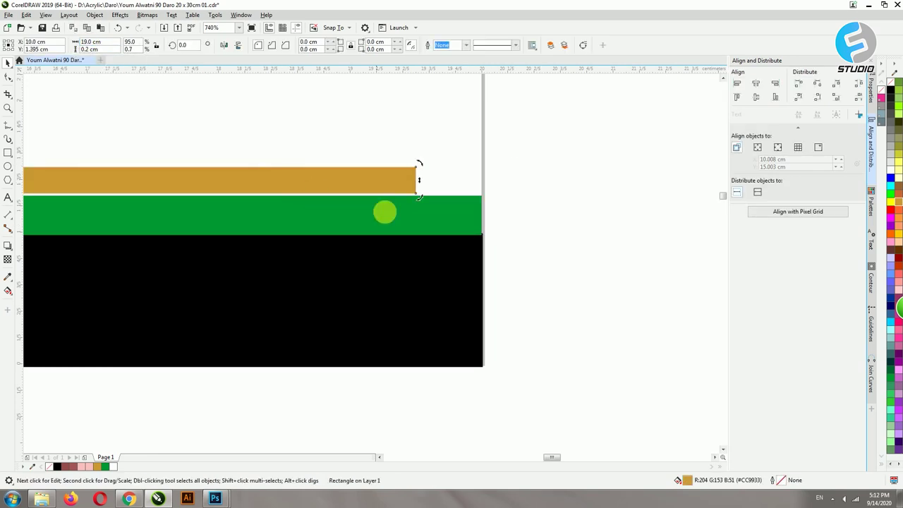
{"action": "left_click", "coordinate": [458, 225], "text": "shift"}
{"action": "left_click", "coordinate": [463, 282], "text": "shift"}
{"action": "left_click", "coordinate": [425, 209]}
{"action": "left_click_drag", "start_coordinate": [431, 206], "coordinate": [430, 202]}
{"action": "left_click", "coordinate": [393, 180]}
Draw a rectangle between the design and the base bars and size it to 18 x 6 cm.
{"action": "scroll", "coordinate": [344, 310], "scroll_direction": "down", "scroll_amount": 3}
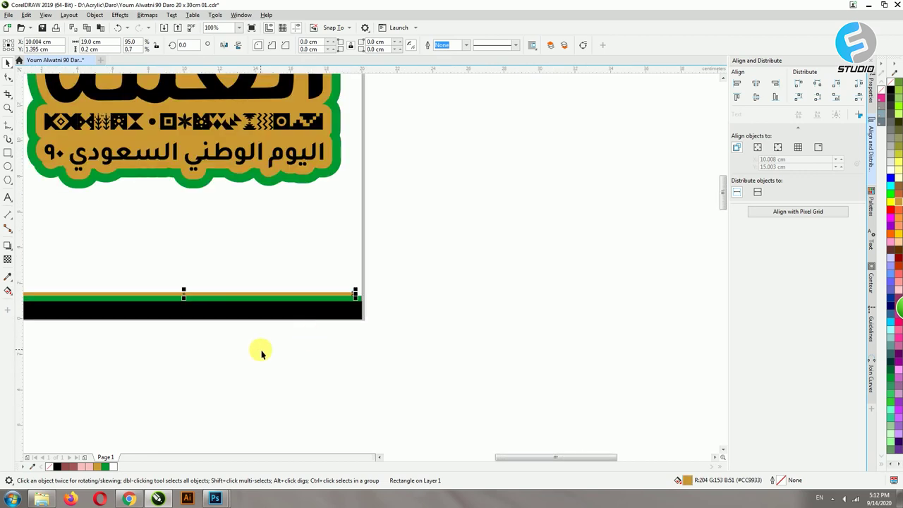
{"action": "left_click", "coordinate": [312, 339]}
{"action": "left_click", "coordinate": [379, 457]}
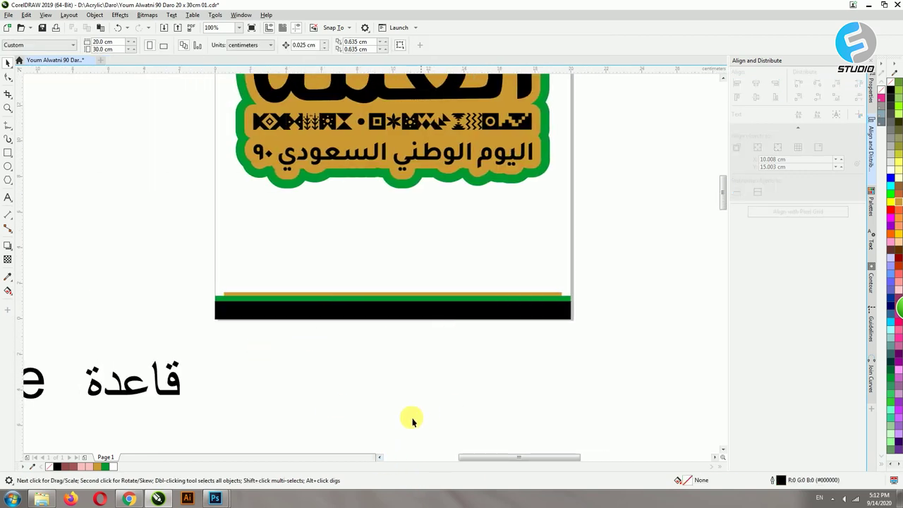
{"action": "left_click", "coordinate": [8, 153]}
{"action": "left_click_drag", "start_coordinate": [221, 189], "coordinate": [540, 287]}
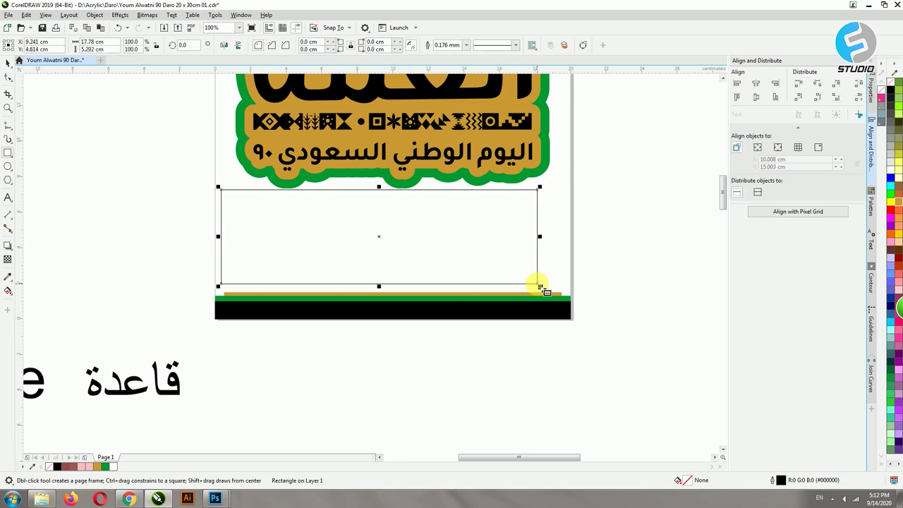
{"action": "type", "text": "18"}
{"action": "key", "text": "Tab"}
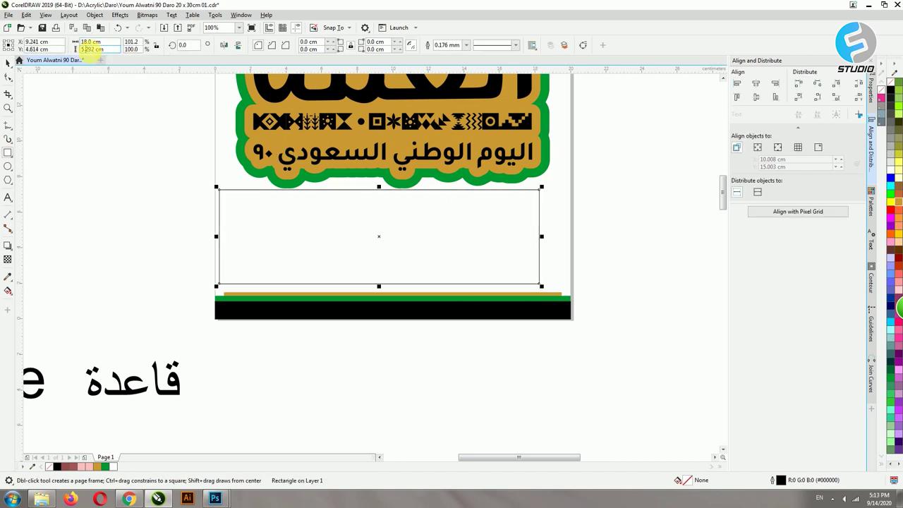
{"action": "type", "text": "6"}
{"action": "key", "text": "Return"}
Centre the 18 x 6 cm rectangle horizontally on the base and round its corners to 0.5 cm.
{"action": "left_click", "coordinate": [369, 232]}
{"action": "left_click", "coordinate": [522, 312], "text": "shift"}
{"action": "key", "text": "c"}
{"action": "left_click", "coordinate": [532, 245]}
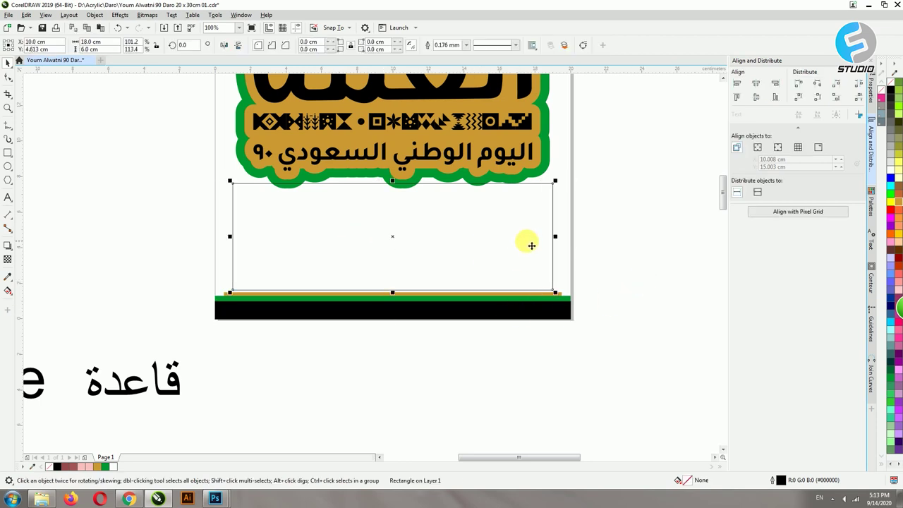
{"action": "left_click", "coordinate": [369, 42]}
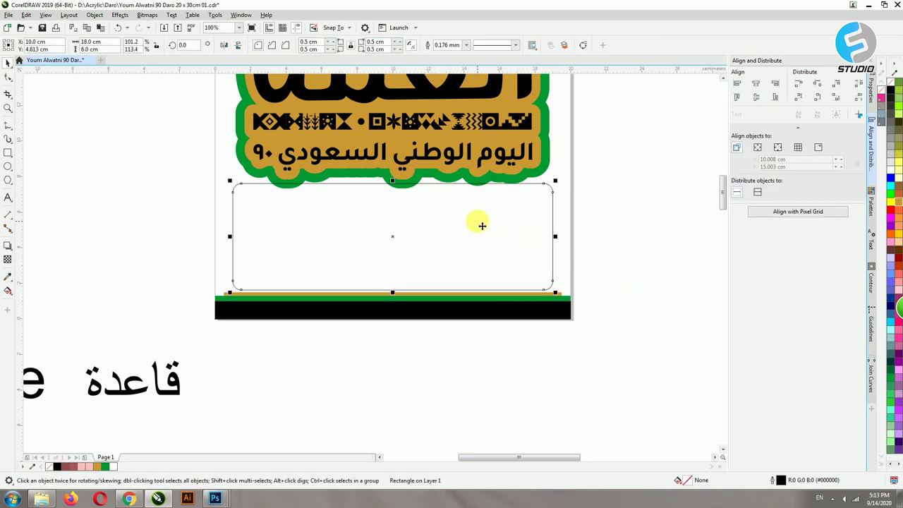
Fill the rounded rectangle with green and nudge it down toward the gold bar.
{"action": "left_click", "coordinate": [890, 381]}
{"action": "key", "text": "Down"}
{"action": "left_click", "coordinate": [600, 253]}
Duplicate the rounded green rectangle below the base, resize the copy to 17 x 5 cm and fill it gold (#CC9933).
{"action": "left_click", "coordinate": [527, 240]}
{"action": "key", "text": "ctrl+d"}
{"action": "left_click_drag", "start_coordinate": [516, 232], "coordinate": [546, 389]}
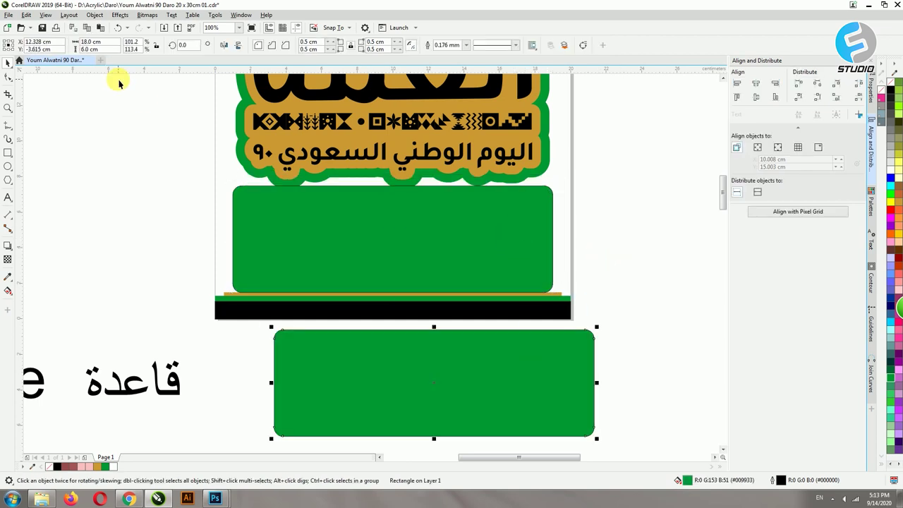
{"action": "left_click", "coordinate": [84, 42]}
{"action": "type", "text": "17"}
{"action": "key", "text": "Return"}
{"action": "left_click", "coordinate": [83, 49]}
{"action": "type", "text": "5"}
{"action": "key", "text": "Return"}
{"action": "left_click", "coordinate": [898, 202]}
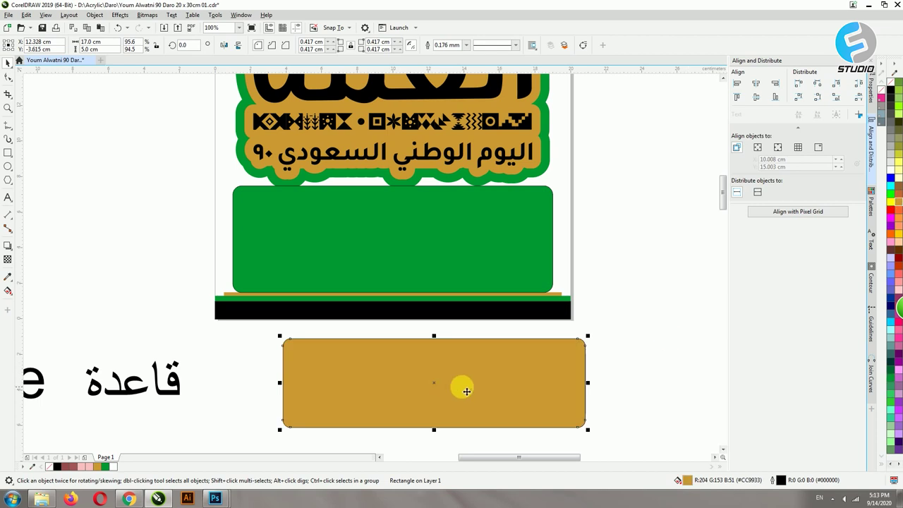
Move the gold rounded rectangle onto the green one and centre it inside.
{"action": "left_click_drag", "start_coordinate": [462, 387], "coordinate": [422, 248]}
{"action": "left_click", "coordinate": [288, 191], "text": "shift"}
{"action": "left_click", "coordinate": [757, 97]}
{"action": "left_click", "coordinate": [651, 289]}
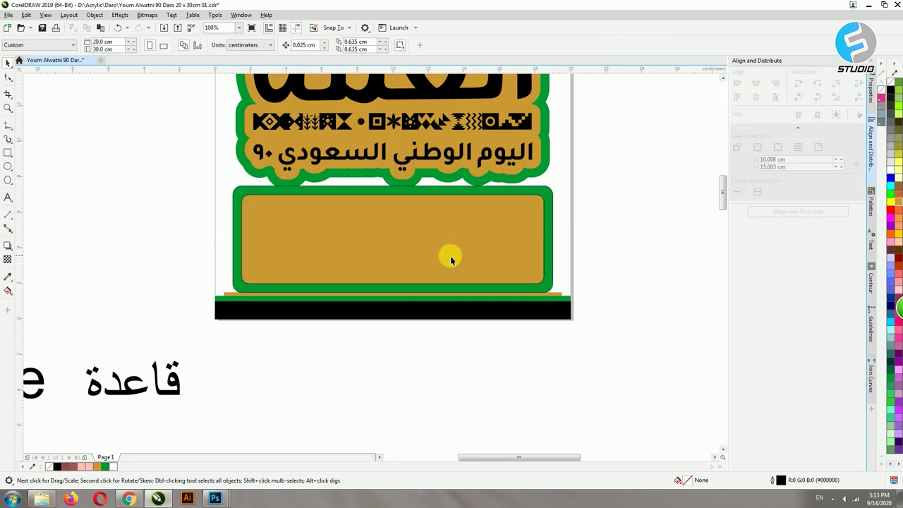
Draw a small rectangle below the base and set its size to 10 x 1 cm.
{"action": "left_click", "coordinate": [8, 152]}
{"action": "left_click_drag", "start_coordinate": [331, 353], "coordinate": [467, 364]}
{"action": "left_click", "coordinate": [89, 42]}
{"action": "type", "text": "10cm"}
{"action": "left_click", "coordinate": [88, 49]}
{"action": "type", "text": "1cm"}
{"action": "key", "text": "Return"}
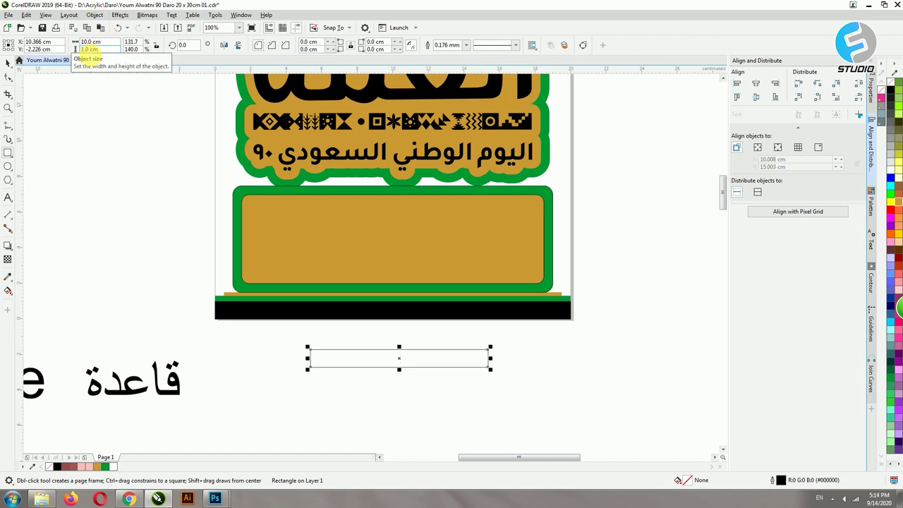
Move the 10 x 1 cm tab under the green panel's lower edge, fill it green and centre it on the panel.
{"action": "left_click_drag", "start_coordinate": [399, 359], "coordinate": [391, 300]}
{"action": "left_click", "coordinate": [892, 379]}
{"action": "left_click", "coordinate": [513, 289], "text": "shift"}
{"action": "key", "text": "c"}
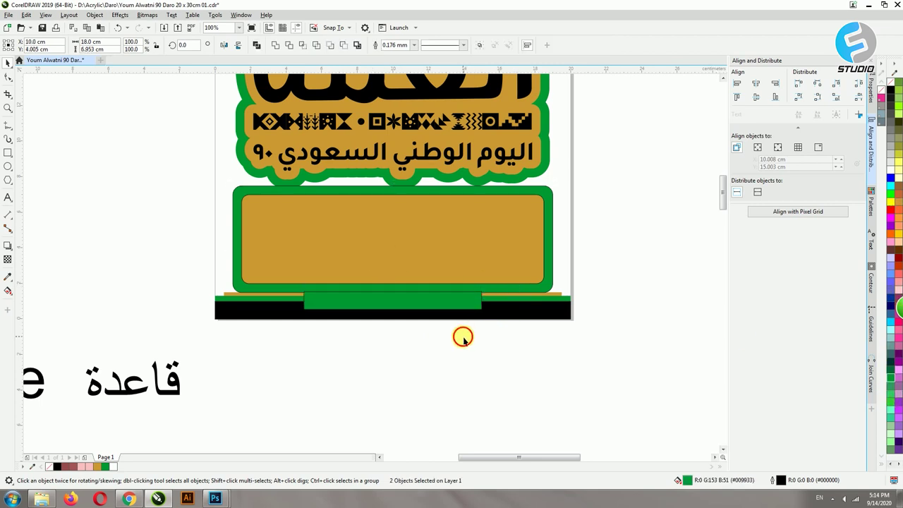
{"action": "left_click", "coordinate": [464, 340]}
Place a copy of the green 10 x 1 cm tab beside the page, above the Base label.
{"action": "scroll", "coordinate": [455, 263], "scroll_direction": "down", "scroll_amount": 1}
{"action": "left_click", "coordinate": [723, 78]}
{"action": "left_click", "coordinate": [723, 79]}
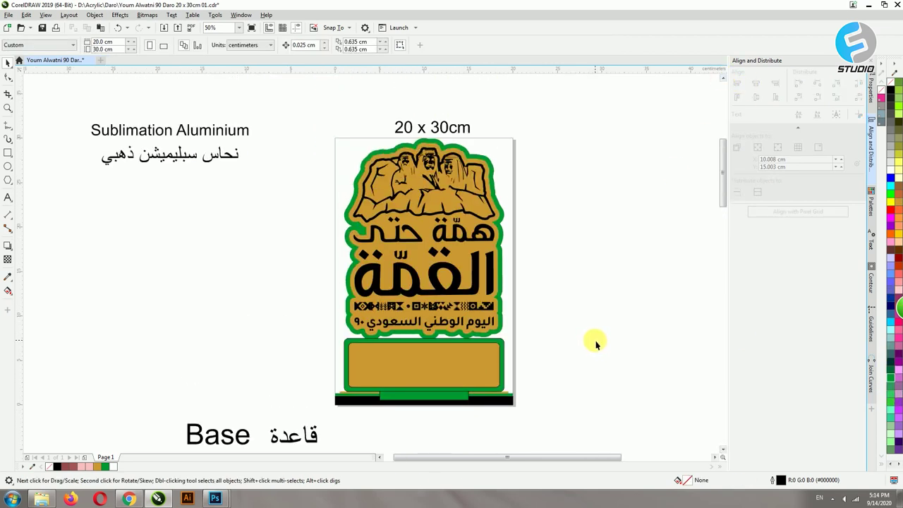
{"action": "left_click", "coordinate": [448, 395]}
{"action": "left_click_drag", "start_coordinate": [446, 396], "coordinate": [231, 379]}
{"action": "right_click", "coordinate": [231, 379]}
Ungroup the layered design so its green outer contour can be selected separately.
{"action": "left_click", "coordinate": [478, 410]}
{"action": "left_click", "coordinate": [501, 344]}
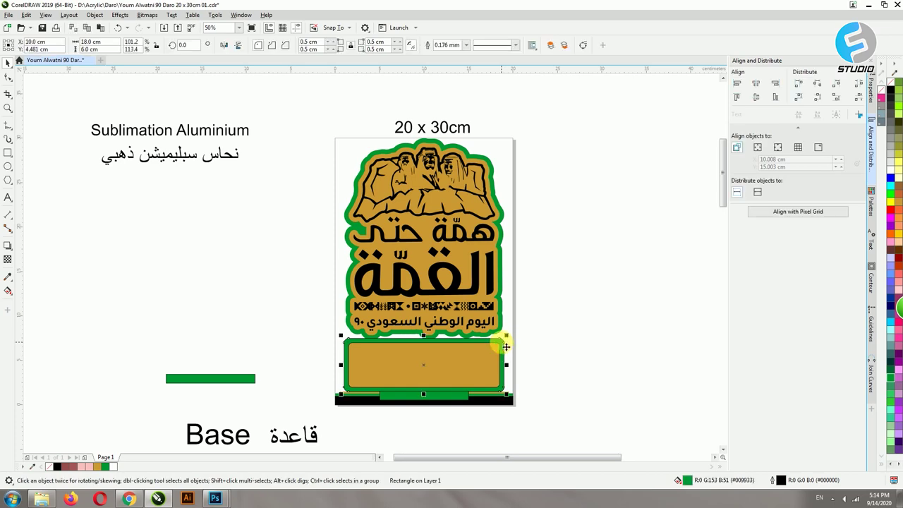
{"action": "left_click", "coordinate": [502, 322]}
{"action": "left_click", "coordinate": [363, 45]}
{"action": "left_click", "coordinate": [542, 228]}
{"action": "left_click_drag", "start_coordinate": [501, 229], "coordinate": [549, 233]}
{"action": "key", "text": "ctrl+z"}
Weld the design's green outer contour with the green rounded panel beneath it.
{"action": "left_click", "coordinate": [489, 354]}
{"action": "key", "text": "F10"}
{"action": "left_click", "coordinate": [505, 325]}
{"action": "key", "text": "space"}
{"action": "left_click", "coordinate": [504, 357], "text": "shift"}
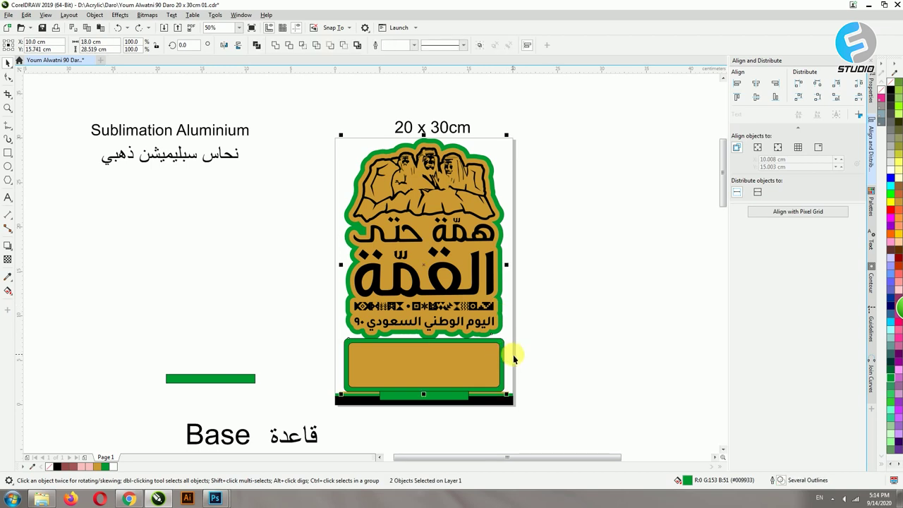
{"action": "left_click", "coordinate": [276, 45]}
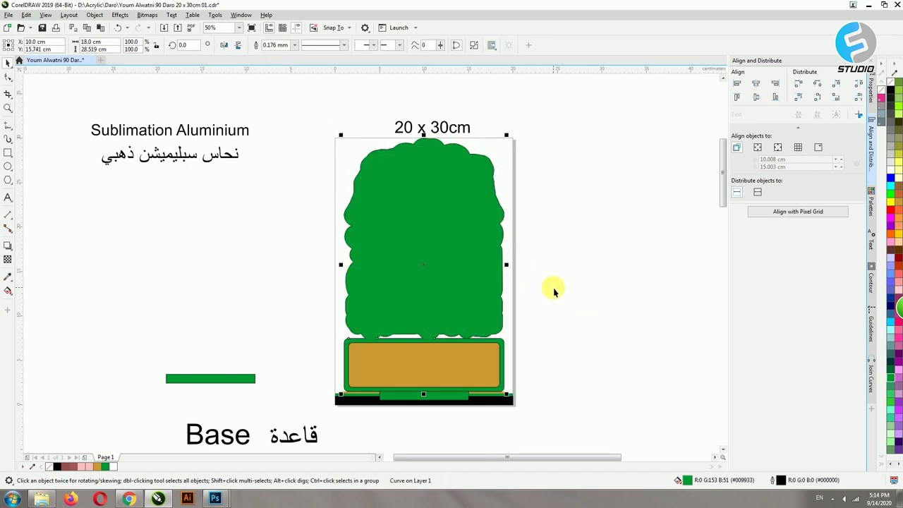
{"action": "key", "text": "z"}
{"action": "left_click_drag", "start_coordinate": [283, 202], "coordinate": [575, 397]}
{"action": "key", "text": "space"}
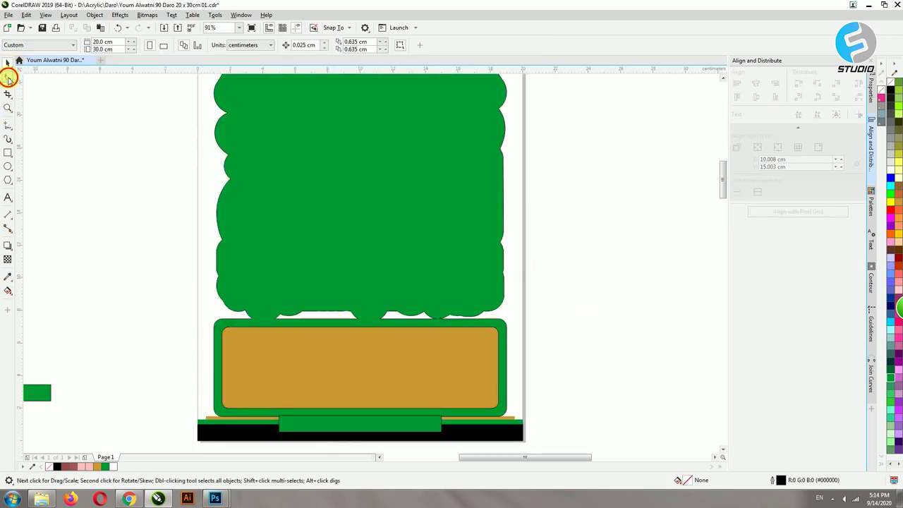
Delete the surplus nodes along the joint where the scalloped green contour meets the rounded panel, closing the small gaps.
{"action": "left_click", "coordinate": [8, 78]}
{"action": "left_click", "coordinate": [264, 300]}
{"action": "key", "text": "Delete"}
{"action": "left_click_drag", "start_coordinate": [343, 297], "coordinate": [484, 329]}
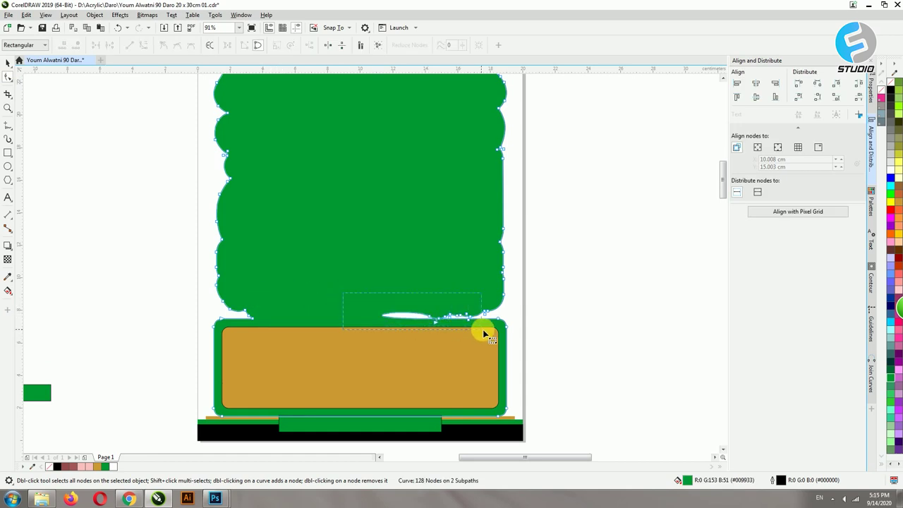
{"action": "key", "text": "Delete"}
{"action": "left_click_drag", "start_coordinate": [279, 288], "coordinate": [231, 325]}
Reshape the left notch between the scalloped contour and the panel into a short, smooth recess by adjusting its curve handles.
{"action": "key", "text": "z"}
{"action": "left_click_drag", "start_coordinate": [166, 255], "coordinate": [335, 368]}
{"action": "left_click", "coordinate": [9, 77]}
{"action": "left_click", "coordinate": [282, 226]}
{"action": "left_click_drag", "start_coordinate": [480, 286], "coordinate": [305, 272]}
{"action": "right_click", "coordinate": [275, 288]}
{"action": "left_click", "coordinate": [299, 365]}
{"action": "left_click_drag", "start_coordinate": [478, 286], "coordinate": [298, 280]}
{"action": "left_click", "coordinate": [232, 261]}
Add a node on the contour's lower-right curve just above the right notch and start shortening the notch.
{"action": "left_click", "coordinate": [714, 457]}
{"action": "left_click", "coordinate": [715, 457]}
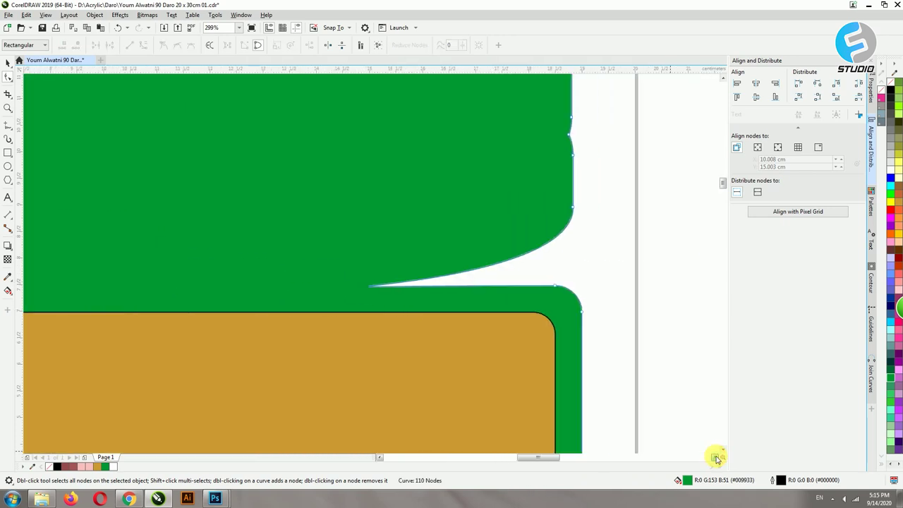
{"action": "left_click", "coordinate": [715, 457]}
{"action": "right_click", "coordinate": [482, 240]}
{"action": "left_click", "coordinate": [487, 245]}
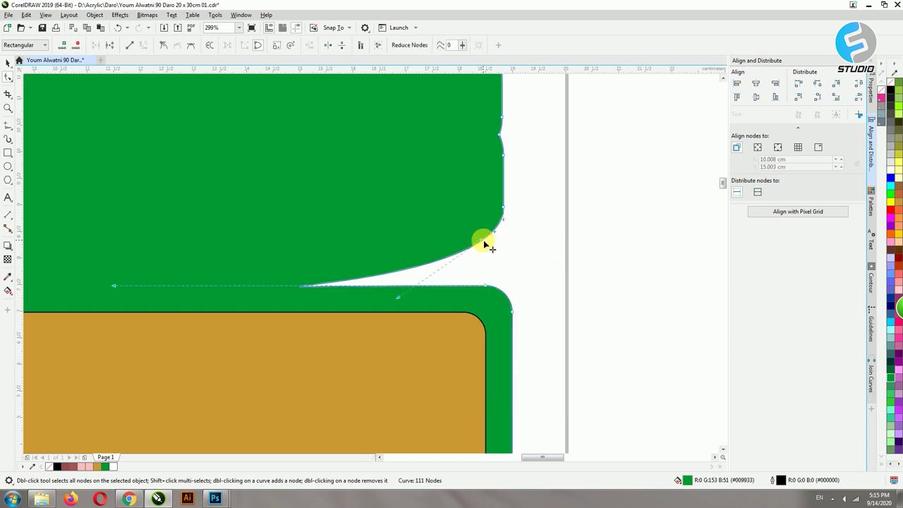
{"action": "left_click", "coordinate": [407, 293]}
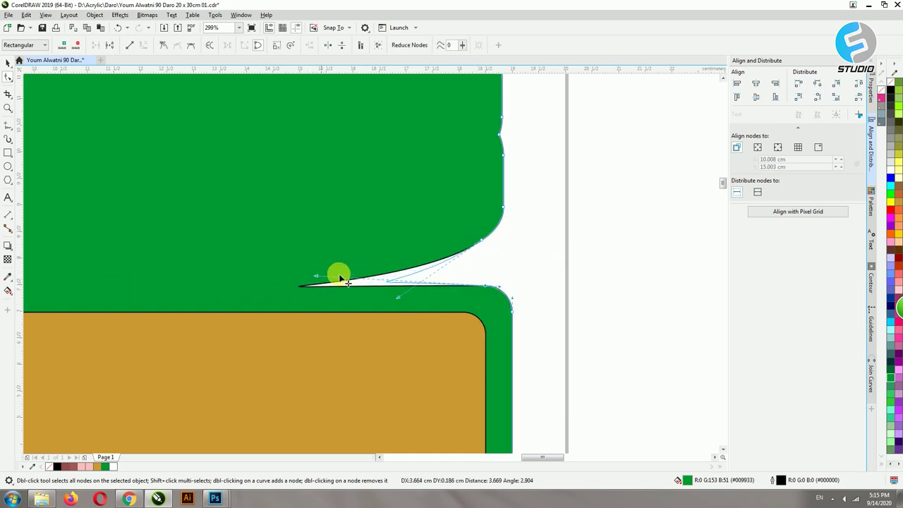
Adjust the node types and curve handles of the right notch to form a small rounded recess matching the left one.
{"action": "right_click", "coordinate": [488, 288]}
{"action": "left_click", "coordinate": [507, 366]}
{"action": "left_click_drag", "start_coordinate": [332, 281], "coordinate": [481, 246]}
{"action": "key", "text": "ctrl+z"}
{"action": "right_click", "coordinate": [482, 240]}
{"action": "left_click", "coordinate": [511, 330]}
{"action": "left_click_drag", "start_coordinate": [399, 299], "coordinate": [472, 287]}
{"action": "scroll", "coordinate": [529, 213], "scroll_direction": "down", "scroll_amount": 2}
{"action": "left_click", "coordinate": [7, 63]}
{"action": "left_click", "coordinate": [211, 127]}
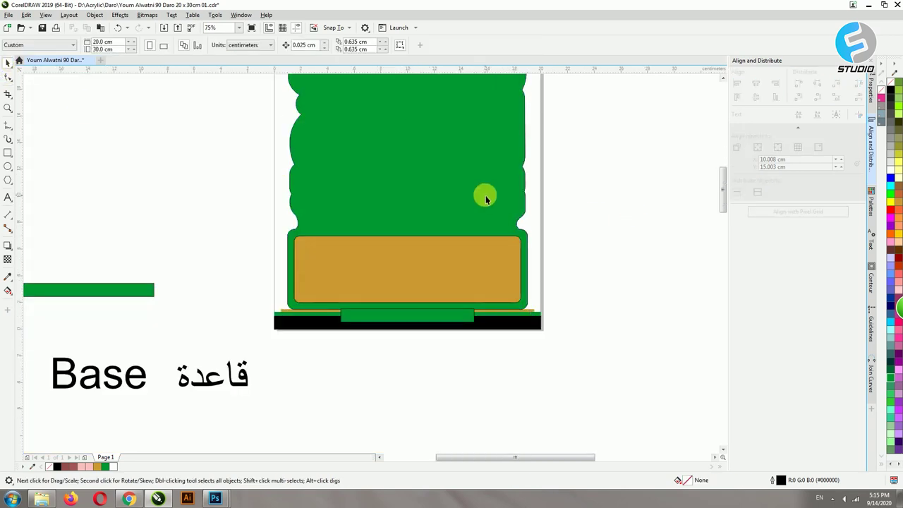
Send the welded green contour to the back, behind the gold artwork.
{"action": "left_click", "coordinate": [486, 198]}
{"action": "right_click", "coordinate": [522, 199]}
{"action": "mouse_move", "coordinate": [614, 367]}
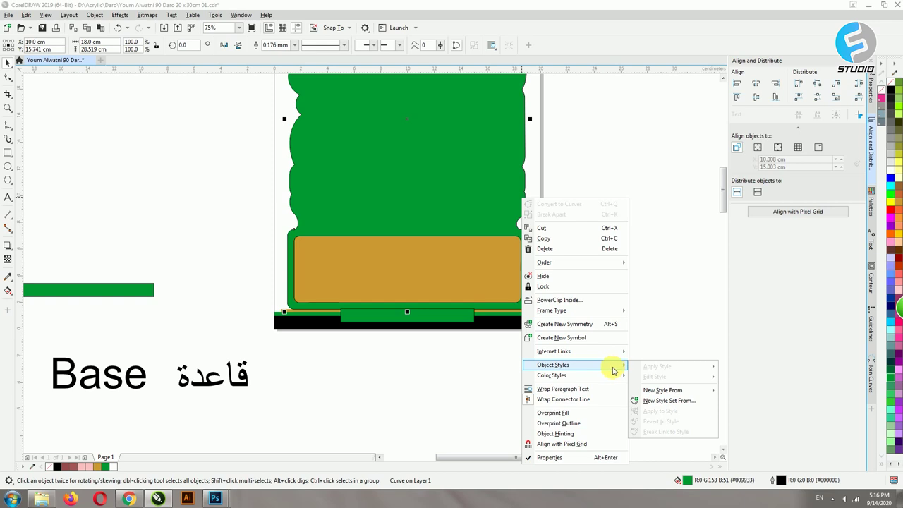
{"action": "left_click", "coordinate": [668, 383]}
{"action": "left_click", "coordinate": [525, 196]}
{"action": "left_click", "coordinate": [530, 195]}
{"action": "left_click", "coordinate": [524, 196]}
{"action": "key", "text": "shift+Page_Down"}
{"action": "left_click", "coordinate": [572, 252]}
Move the gold, green and black base strips together straight down to just below the page.
{"action": "scroll", "coordinate": [484, 316], "scroll_direction": "up", "scroll_amount": 4}
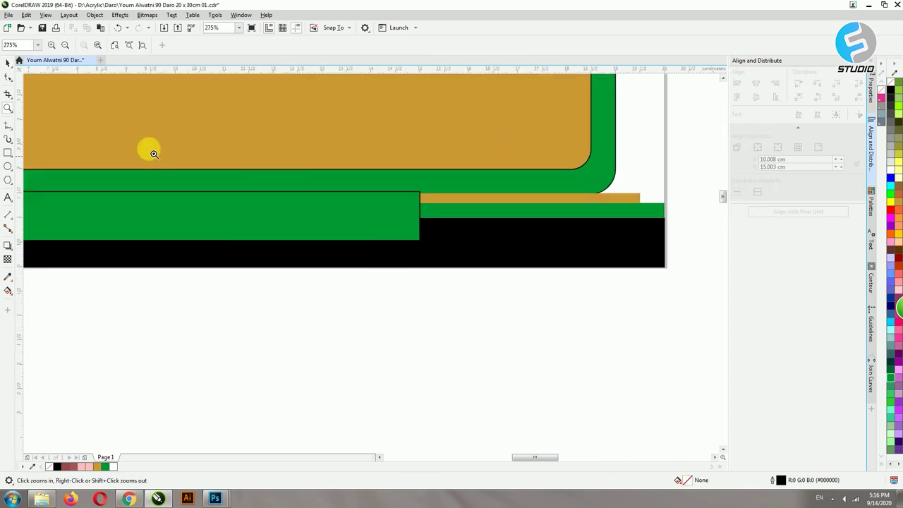
{"action": "left_click", "coordinate": [623, 197]}
{"action": "left_click", "coordinate": [623, 211], "text": "shift"}
{"action": "left_click", "coordinate": [625, 254], "text": "shift"}
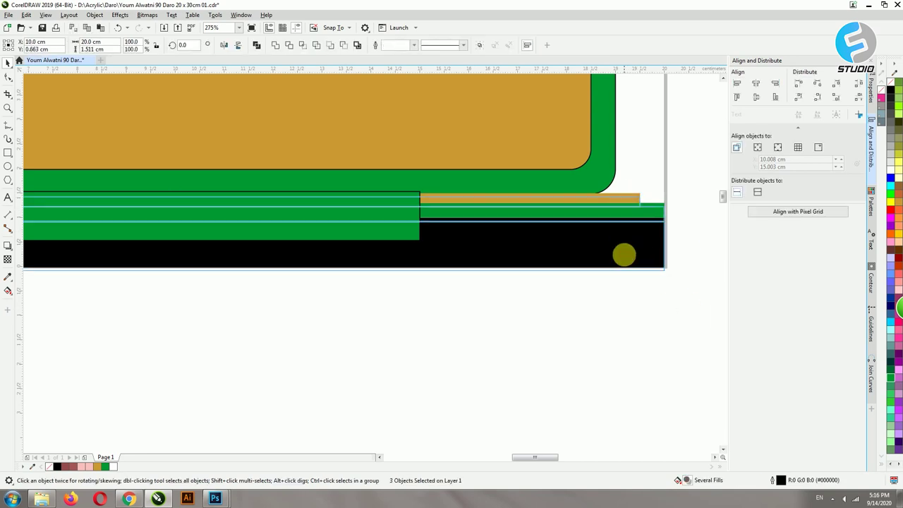
{"action": "left_click_drag", "start_coordinate": [625, 255], "coordinate": [625, 356]}
Centre the green tab horizontally under the green contour and weld the two shapes together.
{"action": "left_click", "coordinate": [403, 218]}
{"action": "left_click_drag", "start_coordinate": [403, 217], "coordinate": [402, 218]}
{"action": "left_click", "coordinate": [455, 184], "text": "shift"}
{"action": "left_click", "coordinate": [756, 84]}
{"action": "left_click", "coordinate": [691, 239]}
{"action": "left_click", "coordinate": [455, 184]}
{"action": "left_click", "coordinate": [416, 217], "text": "shift"}
{"action": "left_click", "coordinate": [273, 45]}
Send the green contour with its welded tab to the back so the gold artwork lies above it.
{"action": "scroll", "coordinate": [378, 213], "scroll_direction": "down", "scroll_amount": 4}
{"action": "left_click", "coordinate": [292, 227]}
{"action": "left_click", "coordinate": [298, 218]}
{"action": "key", "text": "shift+Page_Down"}
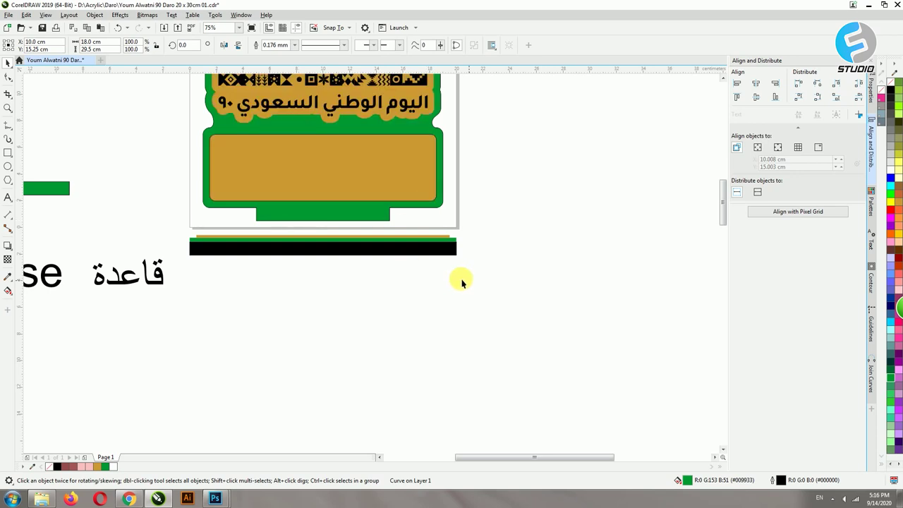
{"action": "left_click", "coordinate": [462, 283]}
Place a copy of the three base strips left of the Base label and move the loose green tab below that label.
{"action": "left_click", "coordinate": [380, 457]}
{"action": "scroll", "coordinate": [542, 338], "scroll_direction": "down", "scroll_amount": 1}
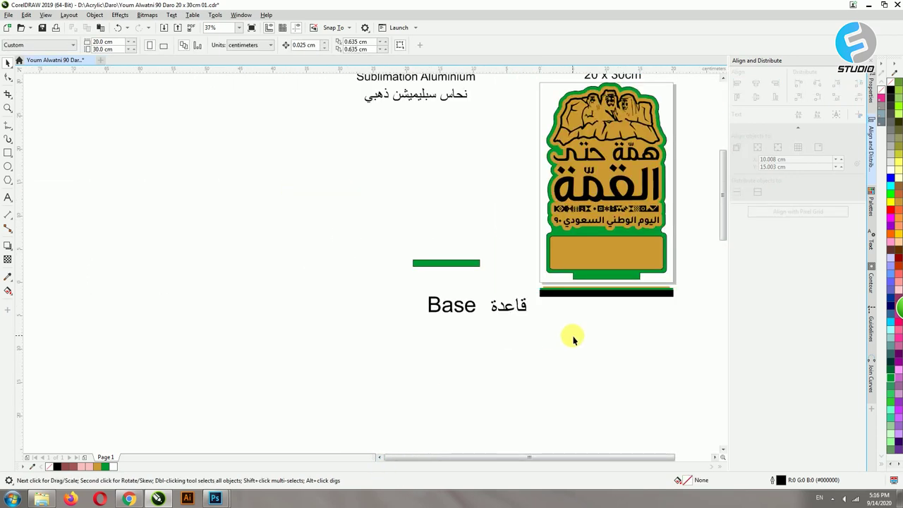
{"action": "left_click", "coordinate": [563, 293]}
{"action": "left_click_drag", "start_coordinate": [625, 329], "coordinate": [290, 268]}
{"action": "key", "text": "ctrl+d"}
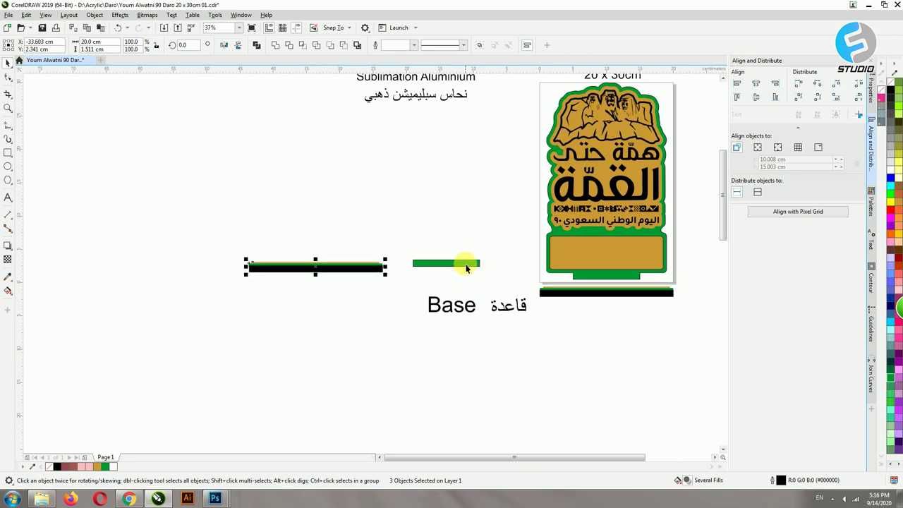
{"action": "left_click_drag", "start_coordinate": [466, 265], "coordinate": [465, 370]}
Separate the copied black strip below the others, set its height to 5 cm and round its corners to a 0.5 cm radius.
{"action": "left_click_drag", "start_coordinate": [359, 270], "coordinate": [364, 321]}
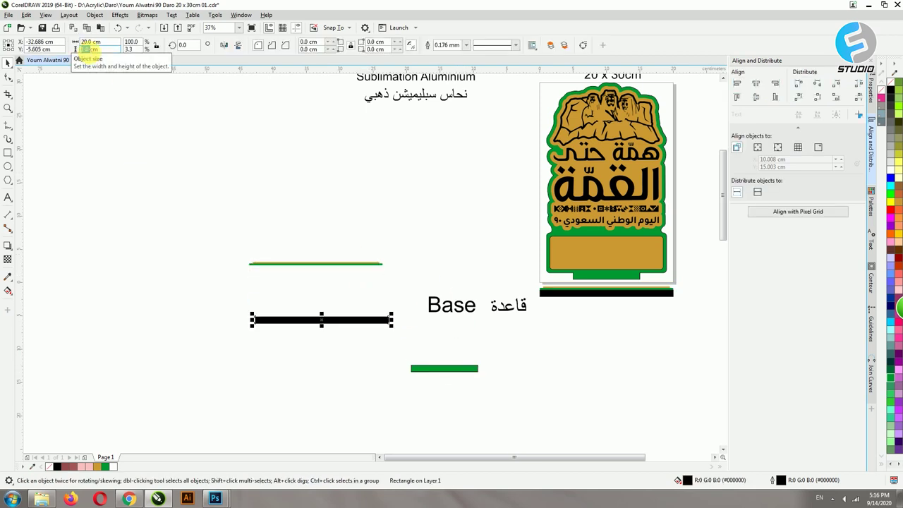
{"action": "type", "text": "5"}
{"action": "key", "text": "Return"}
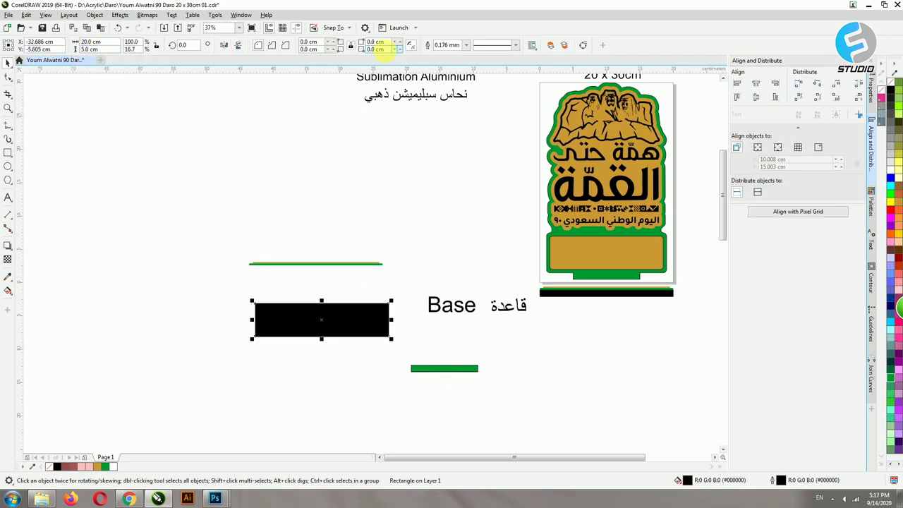
{"action": "double_click", "coordinate": [370, 42]}
{"action": "type", "text": "0.5"}
{"action": "key", "text": "Return"}
Set the height of the loose 10 cm green tab to 0.3 cm as the base slot.
{"action": "left_click", "coordinate": [444, 368]}
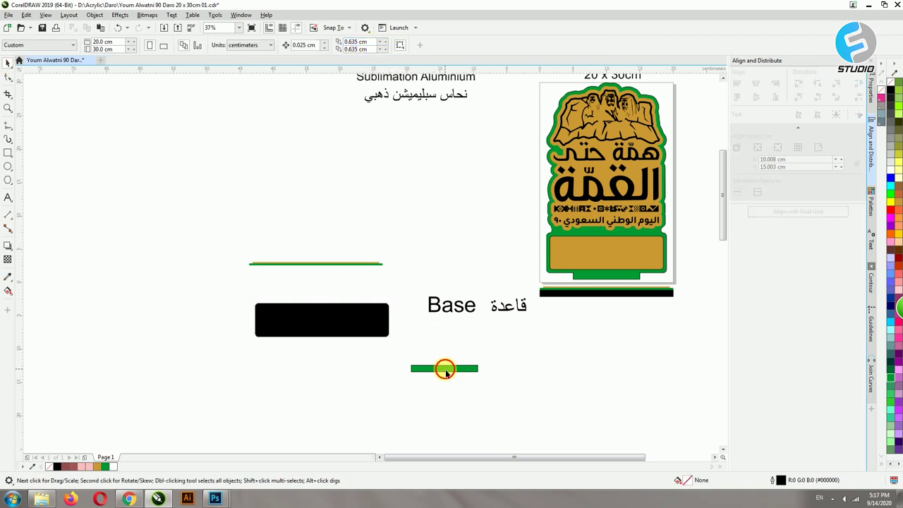
{"action": "double_click", "coordinate": [89, 48]}
{"action": "type", "text": "0.3"}
{"action": "key", "text": "Return"}
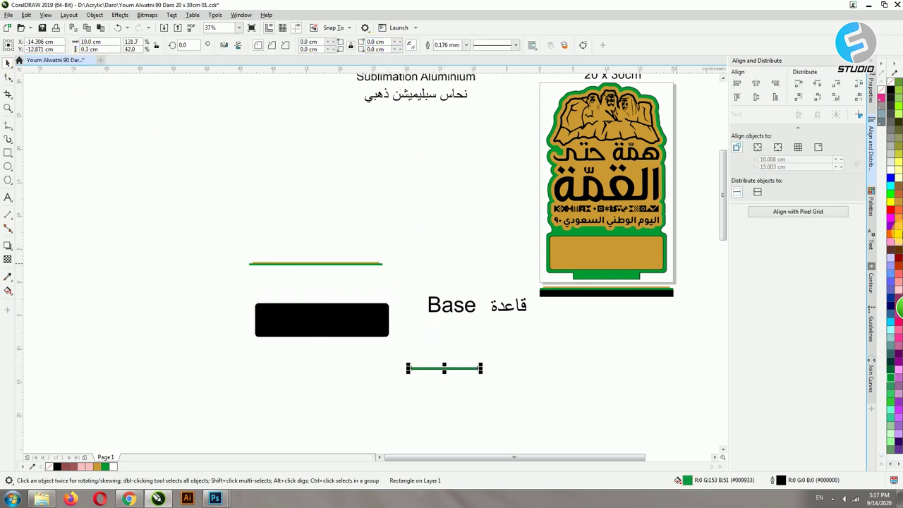
Put a white copy of the 10 x 0.3 cm slot on the black plate and centre it both ways.
{"action": "left_click_drag", "start_coordinate": [465, 363], "coordinate": [334, 318]}
{"action": "left_click", "coordinate": [369, 324], "text": "shift"}
{"action": "key", "text": "c"}
{"action": "key", "text": "e"}
Move the copied green strip off the gold one, set its height to 5 cm and round its corners.
{"action": "left_click", "coordinate": [374, 265]}
{"action": "left_click_drag", "start_coordinate": [374, 264], "coordinate": [378, 283]}
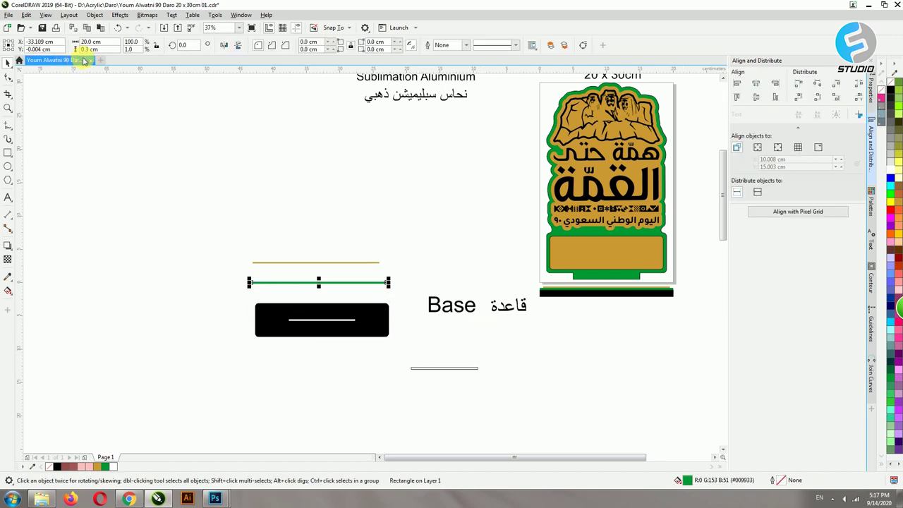
{"action": "type", "text": "5"}
{"action": "key", "text": "Return"}
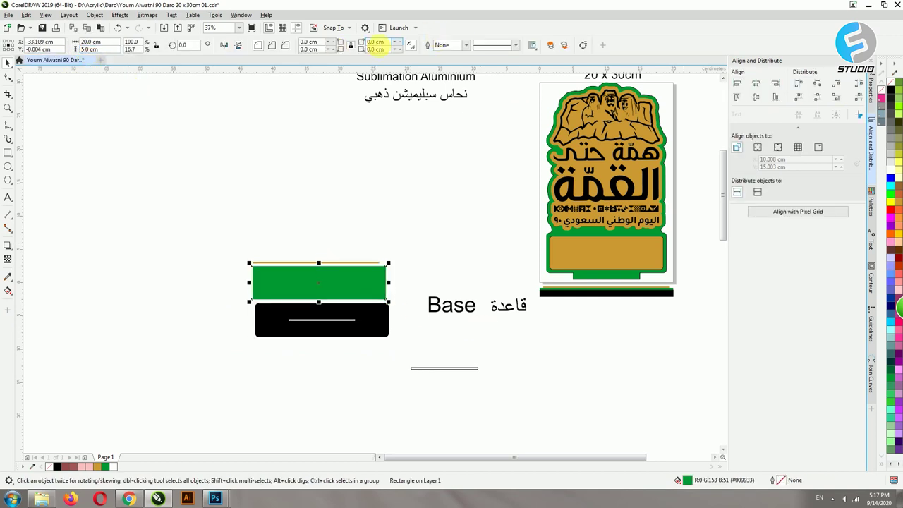
Put a copy of the slot on the green plate and centre it horizontally and vertically.
{"action": "left_click_drag", "start_coordinate": [452, 367], "coordinate": [355, 219]}
{"action": "left_click_drag", "start_coordinate": [239, 250], "coordinate": [402, 303]}
{"action": "left_click", "coordinate": [756, 96]}
{"action": "left_click", "coordinate": [756, 84]}
{"action": "left_click_drag", "start_coordinate": [359, 292], "coordinate": [361, 290]}
Set the copied gold strip's height to 4 cm, round its corners and place it above the green plate.
{"action": "left_click", "coordinate": [381, 219]}
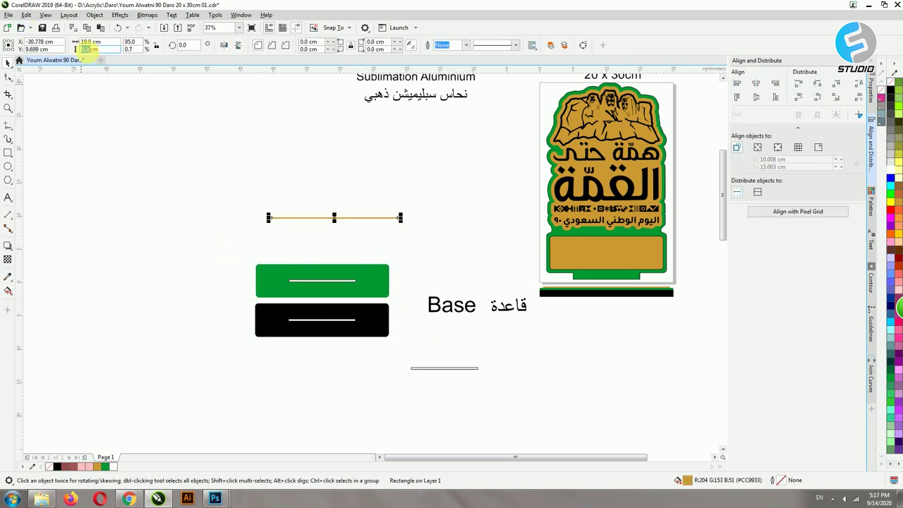
{"action": "type", "text": "4"}
{"action": "key", "text": "Return"}
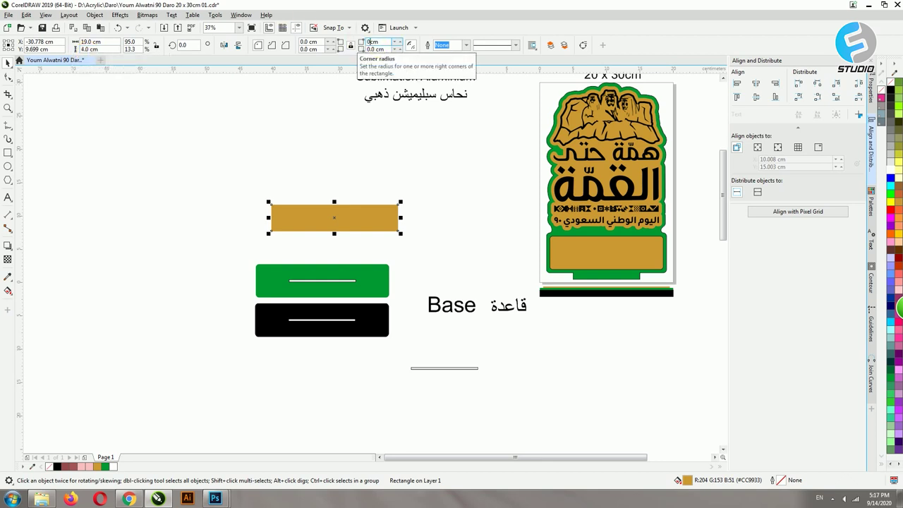
{"action": "left_click_drag", "start_coordinate": [363, 214], "coordinate": [347, 242]}
Centre the remaining slot on the gold plate and align all three slotted plates on a common vertical axis.
{"action": "left_click_drag", "start_coordinate": [444, 369], "coordinate": [319, 247]}
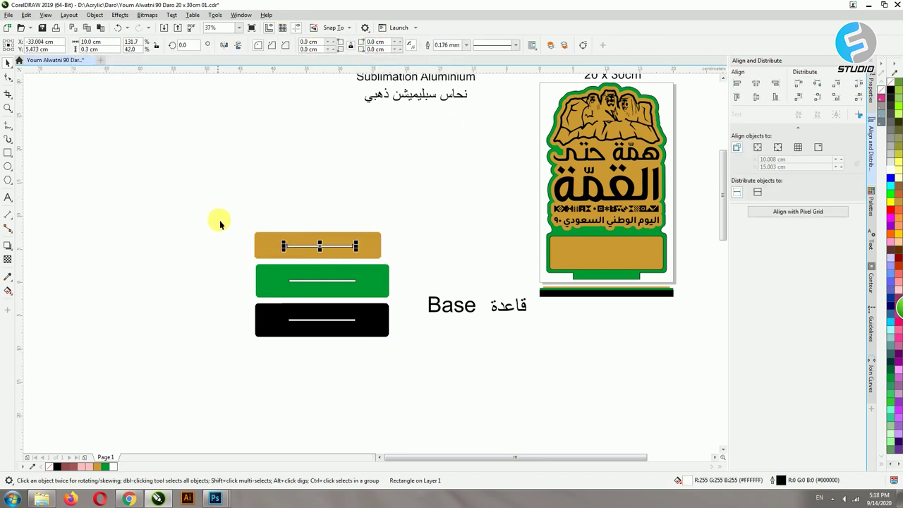
{"action": "left_click_drag", "start_coordinate": [218, 222], "coordinate": [400, 269]}
{"action": "left_click", "coordinate": [757, 97]}
{"action": "left_click", "coordinate": [756, 84]}
{"action": "left_click_drag", "start_coordinate": [220, 218], "coordinate": [425, 367]}
{"action": "left_click", "coordinate": [756, 84]}
{"action": "left_click", "coordinate": [423, 283]}
Place the Base label beneath the black plate and move the plates with their label farther left.
{"action": "left_click_drag", "start_coordinate": [462, 305], "coordinate": [310, 350]}
{"action": "left_click_drag", "start_coordinate": [257, 165], "coordinate": [390, 394]}
{"action": "left_click_drag", "start_coordinate": [368, 318], "coordinate": [259, 239]}
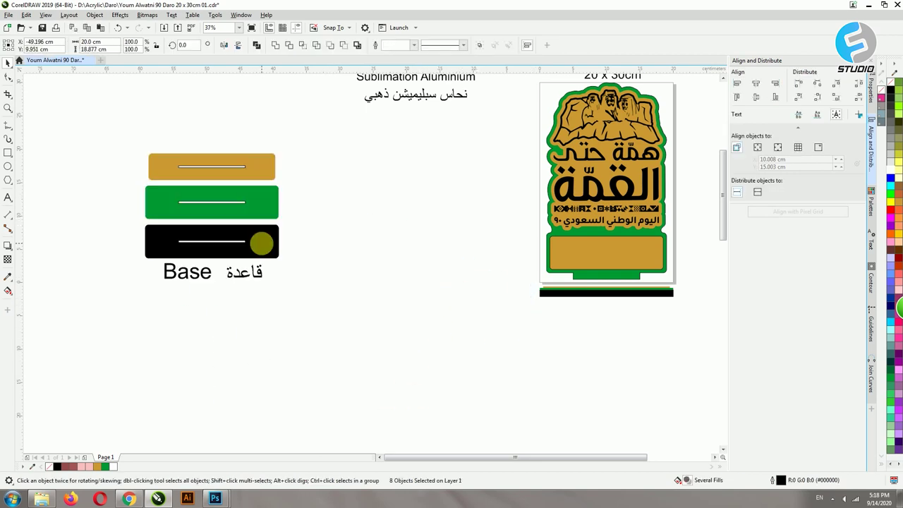
{"action": "key", "text": "Escape"}
Place a duplicate of the plaque design beside the page and move its gold nameplate panel next to the Sublimation Aluminium label.
{"action": "scroll", "coordinate": [618, 221], "scroll_direction": "up", "scroll_amount": 2}
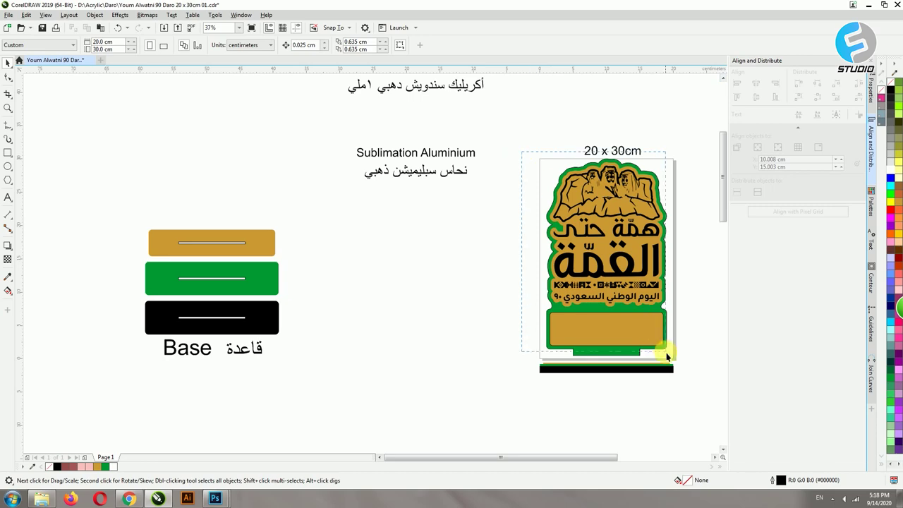
{"action": "left_click_drag", "start_coordinate": [666, 356], "coordinate": [679, 355]}
{"action": "key", "text": "ctrl+d"}
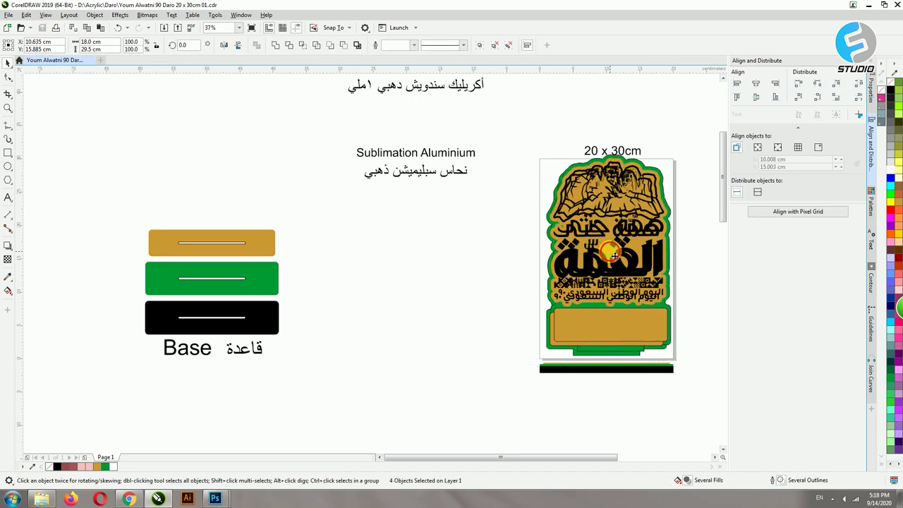
{"action": "left_click_drag", "start_coordinate": [611, 251], "coordinate": [429, 300]}
{"action": "left_click", "coordinate": [512, 424]}
{"action": "left_click_drag", "start_coordinate": [435, 379], "coordinate": [298, 170]}
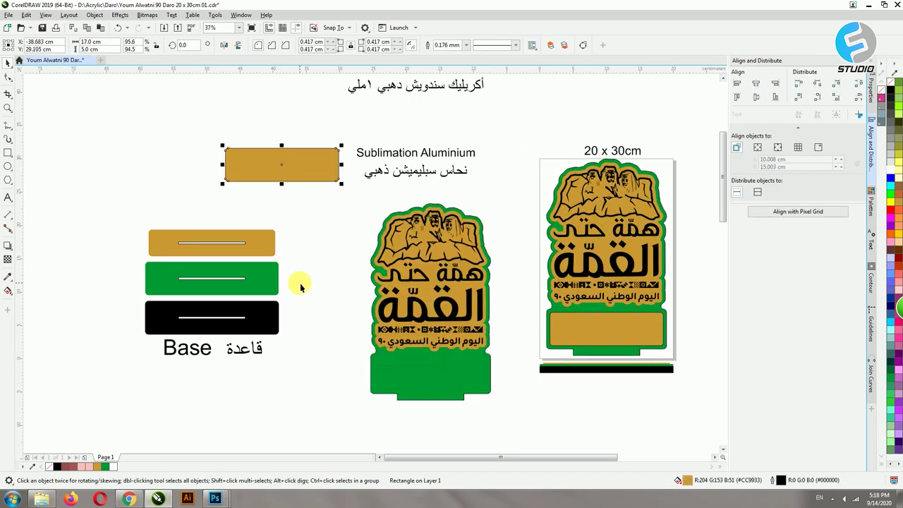
Move the three slotted base plates and their Base label below the page.
{"action": "scroll", "coordinate": [299, 283], "scroll_direction": "down", "scroll_amount": 1}
{"action": "left_click_drag", "start_coordinate": [197, 246], "coordinate": [297, 329]}
{"action": "left_click_drag", "start_coordinate": [273, 290], "coordinate": [479, 380]}
{"action": "key", "text": "Escape"}
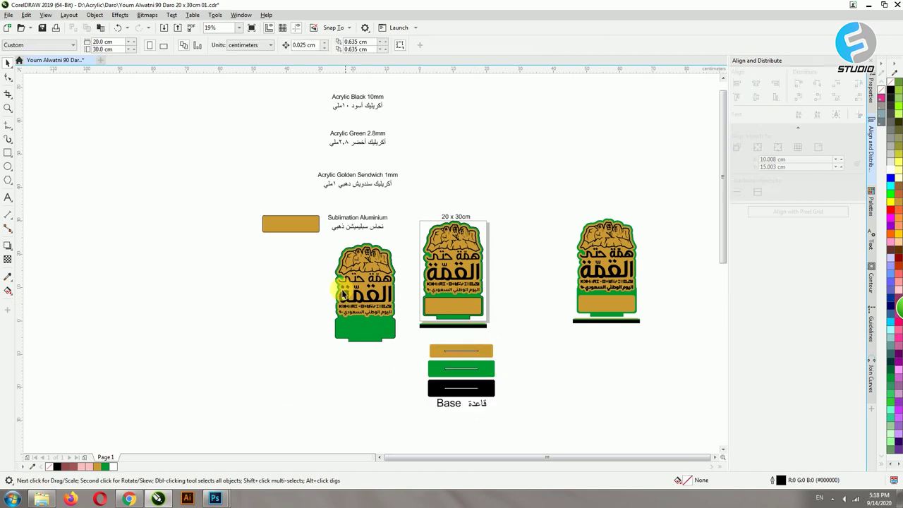
Move the Sublimation Aluminium label and gold panel left of the duplicate, and place the grouped slotted black plate above them.
{"action": "left_click_drag", "start_coordinate": [363, 227], "coordinate": [358, 225]}
{"action": "left_click_drag", "start_coordinate": [295, 206], "coordinate": [251, 322]}
{"action": "left_click", "coordinate": [430, 395]}
{"action": "left_click_drag", "start_coordinate": [430, 396], "coordinate": [421, 400]}
{"action": "key", "text": "ctrl+g"}
{"action": "left_click_drag", "start_coordinate": [478, 388], "coordinate": [265, 284]}
Move the Acrylic Golden Sendwich 1mm label aside and pull the green contour out from behind the duplicate's gold artwork.
{"action": "left_click_drag", "start_coordinate": [413, 167], "coordinate": [308, 197]}
{"action": "left_click_drag", "start_coordinate": [348, 187], "coordinate": [240, 275]}
{"action": "left_click", "coordinate": [331, 253]}
{"action": "left_click_drag", "start_coordinate": [423, 335], "coordinate": [538, 394]}
Place the slotted gold plate beneath the gold artwork and the Acrylic Golden Sendwich 1mm label above it.
{"action": "left_click_drag", "start_coordinate": [407, 344], "coordinate": [319, 374]}
{"action": "left_click_drag", "start_coordinate": [328, 367], "coordinate": [340, 333]}
{"action": "left_click_drag", "start_coordinate": [316, 122], "coordinate": [374, 120]}
{"action": "left_click_drag", "start_coordinate": [299, 245], "coordinate": [363, 235]}
Place the Acrylic Black 10mm label above the slotted black plate.
{"action": "left_click", "coordinate": [367, 154]}
{"action": "left_click_drag", "start_coordinate": [404, 127], "coordinate": [313, 158]}
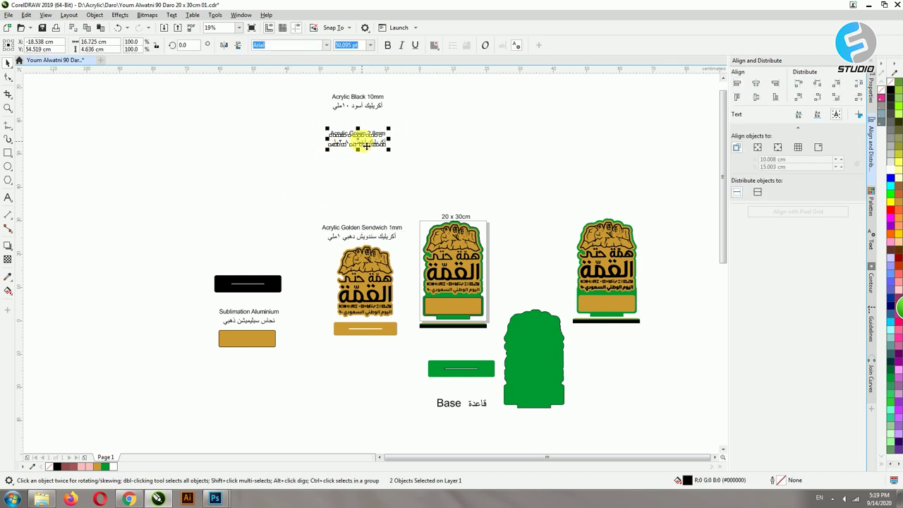
{"action": "left_click_drag", "start_coordinate": [319, 91], "coordinate": [392, 117]}
{"action": "left_click_drag", "start_coordinate": [359, 104], "coordinate": [253, 261]}
Shift the black and sublimation pieces with their labels farther left and put the Acrylic Green 2.8mm label in the freed space.
{"action": "left_click_drag", "start_coordinate": [178, 237], "coordinate": [289, 362]}
{"action": "left_click_drag", "start_coordinate": [248, 340], "coordinate": [184, 322]}
{"action": "left_click", "coordinate": [279, 342]}
{"action": "left_click_drag", "start_coordinate": [314, 122], "coordinate": [393, 162]}
{"action": "left_click_drag", "start_coordinate": [354, 144], "coordinate": [266, 256]}
Place the slotted green plate beneath the separated green contour and move the Base label under the page's base strips.
{"action": "left_click_drag", "start_coordinate": [459, 368], "coordinate": [468, 352]}
{"action": "left_click", "coordinate": [524, 417]}
{"action": "left_click_drag", "start_coordinate": [473, 400], "coordinate": [472, 398]}
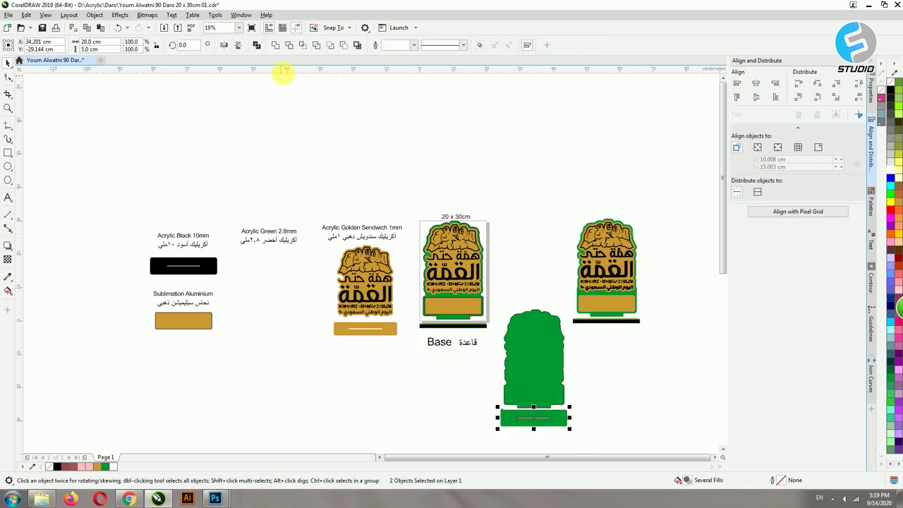
Cut the slot out of the green plate with Back Minus Front and move contour and plate beneath the Acrylic Green 2.8mm label.
{"action": "left_click", "coordinate": [345, 46]}
{"action": "left_click", "coordinate": [594, 407]}
{"action": "left_click_drag", "start_coordinate": [585, 440], "coordinate": [490, 306]}
{"action": "left_click_drag", "start_coordinate": [538, 363], "coordinate": [274, 310]}
{"action": "left_click", "coordinate": [339, 393]}
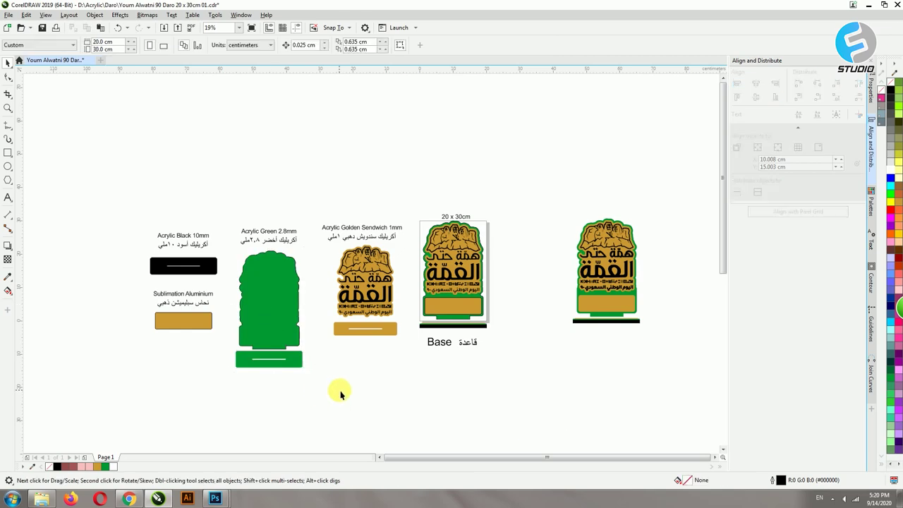
Swap the green and golden acrylic sets so the golden set stands beside the black one and the green set beside the page.
{"action": "scroll", "coordinate": [504, 362], "scroll_direction": "up", "scroll_amount": 2}
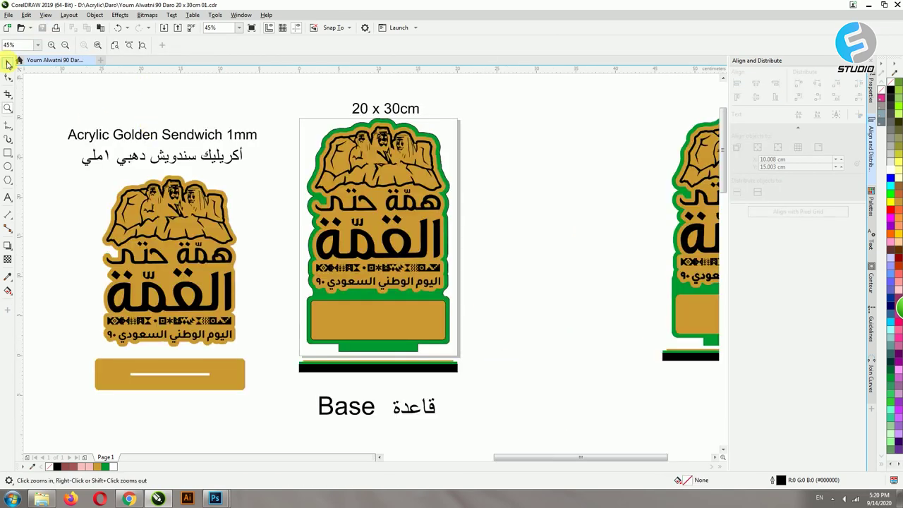
{"action": "left_click", "coordinate": [380, 458]}
{"action": "scroll", "coordinate": [312, 403], "scroll_direction": "down", "scroll_amount": 3}
{"action": "left_click_drag", "start_coordinate": [257, 321], "coordinate": [409, 400]}
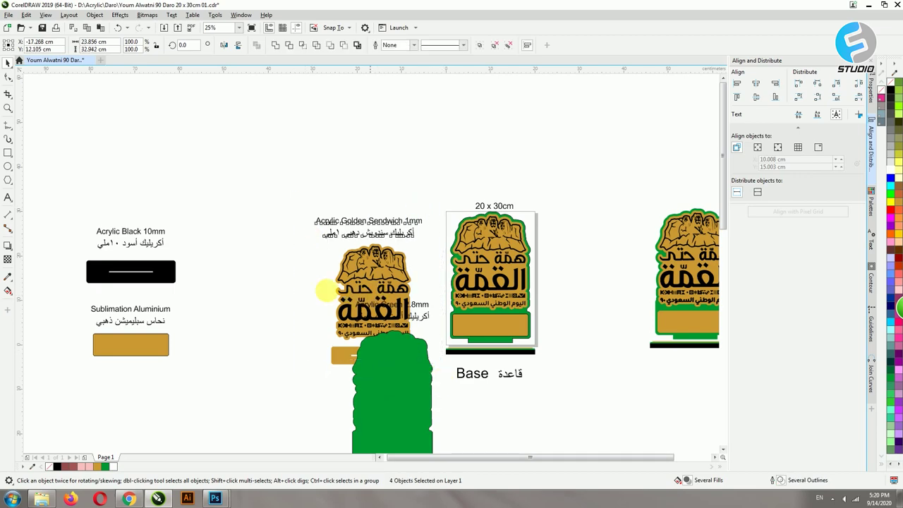
{"action": "left_click_drag", "start_coordinate": [325, 291], "coordinate": [202, 293]}
{"action": "left_click_drag", "start_coordinate": [395, 359], "coordinate": [373, 262]}
{"action": "left_click", "coordinate": [262, 399]}
Save the drawing with the parts arranged by material.
{"action": "scroll", "coordinate": [370, 341], "scroll_direction": "up", "scroll_amount": 2}
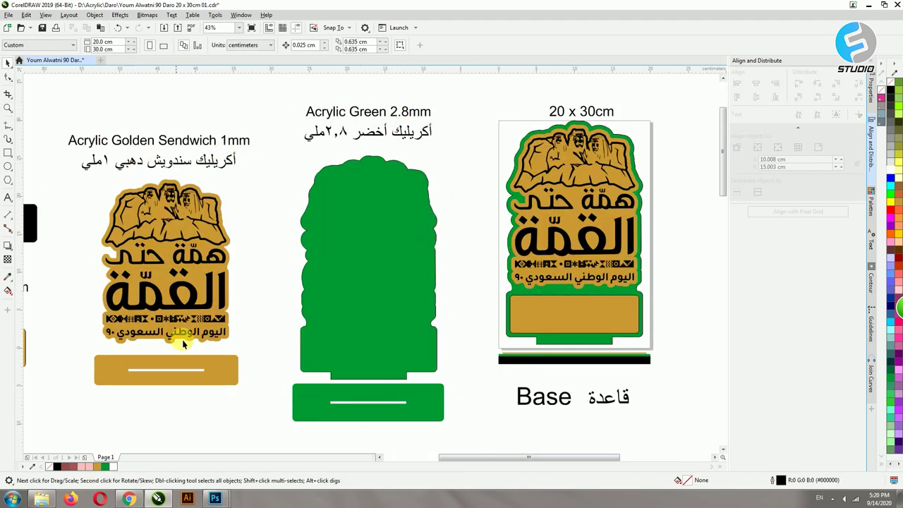
{"action": "left_click", "coordinate": [381, 458]}
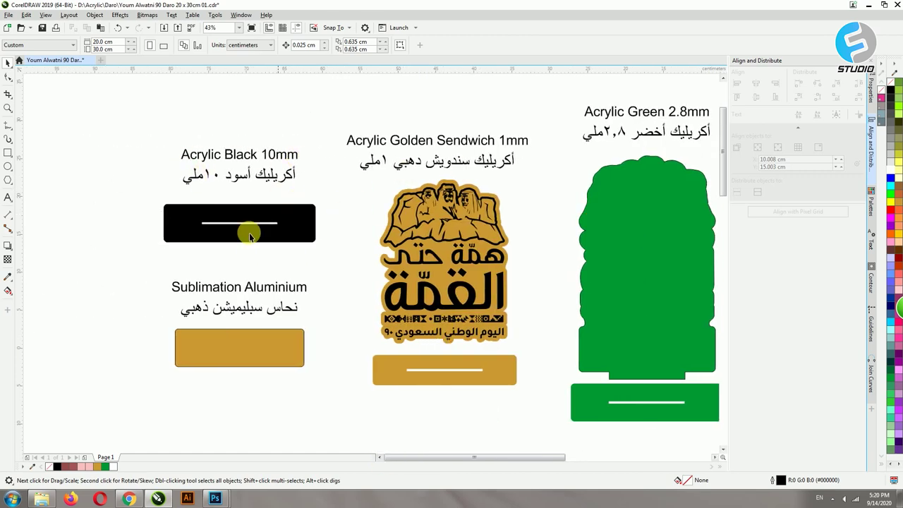
{"action": "left_click", "coordinate": [42, 30]}
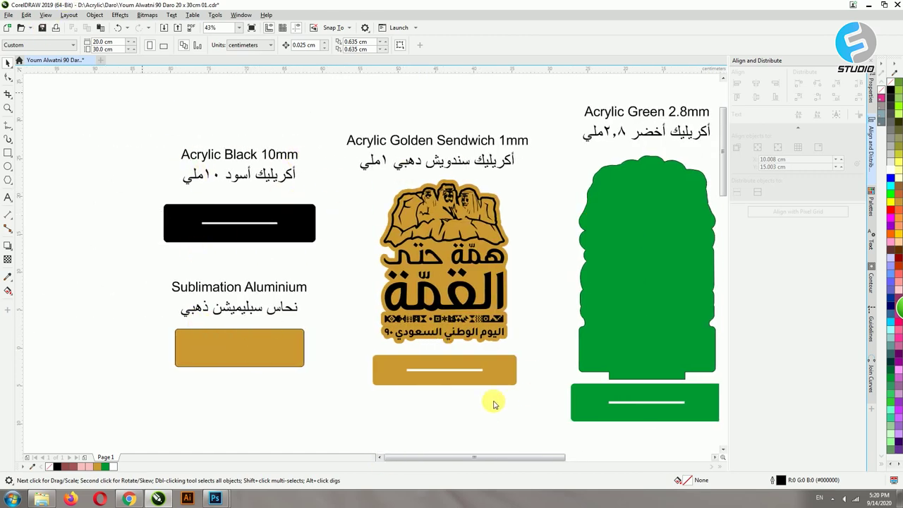
Group the green acrylic contour with the slotted green base plate beneath it.
{"action": "left_click", "coordinate": [701, 458]}
{"action": "mouse_move", "coordinate": [523, 430]}
{"action": "left_mouse_down"}
{"action": "mouse_move", "coordinate": [353, 190]}
{"action": "mouse_move", "coordinate": [348, 150]}
{"action": "mouse_move", "coordinate": [534, 432]}
{"action": "left_mouse_up"}
{"action": "left_click", "coordinate": [478, 276]}
{"action": "left_click", "coordinate": [364, 46]}
{"action": "left_click", "coordinate": [417, 388]}
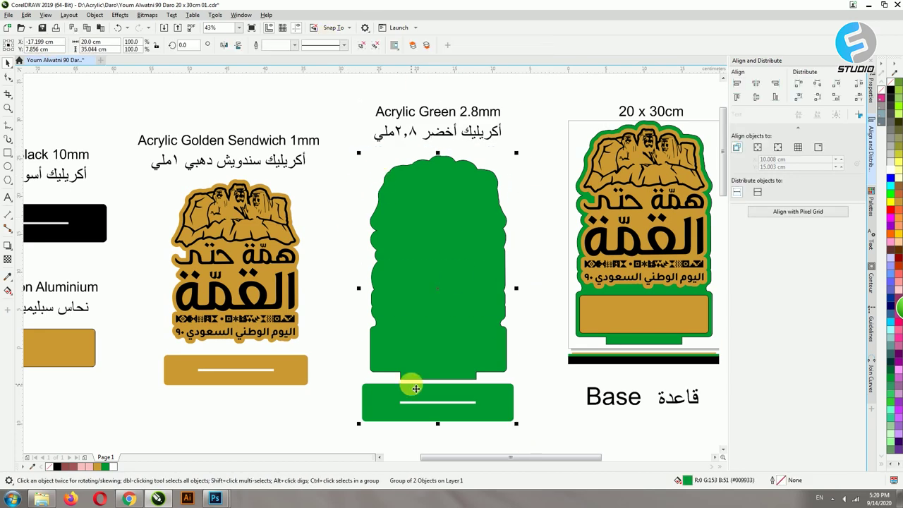
Export only the selected green group to the Documents library as the AutoCAD DXF file "Daro Green .dxf".
{"action": "key", "text": "ctrl+e"}
{"action": "left_click", "coordinate": [156, 404]}
{"action": "left_click_drag", "start_coordinate": [113, 402], "coordinate": [65, 404]}
{"action": "type", "text": "Daro Green .pdf"}
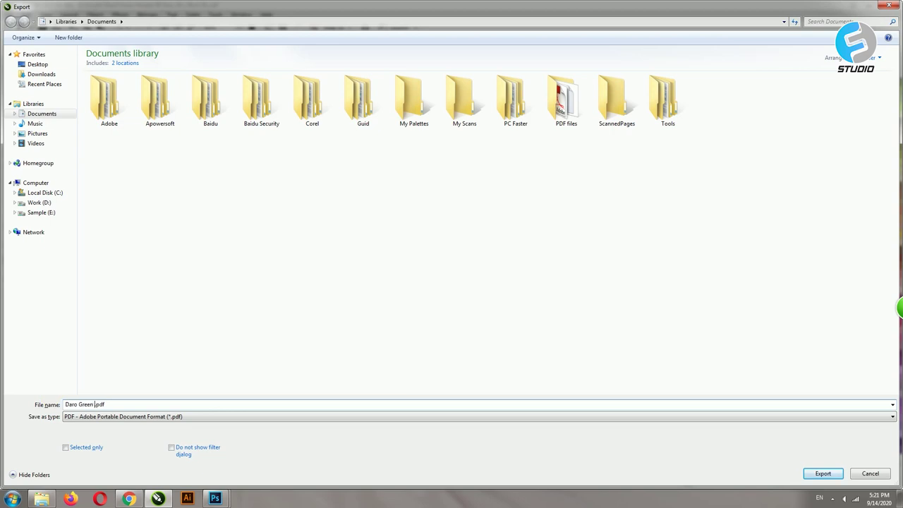
{"action": "left_click", "coordinate": [83, 418]}
{"action": "left_click", "coordinate": [78, 356]}
{"action": "left_click", "coordinate": [66, 448]}
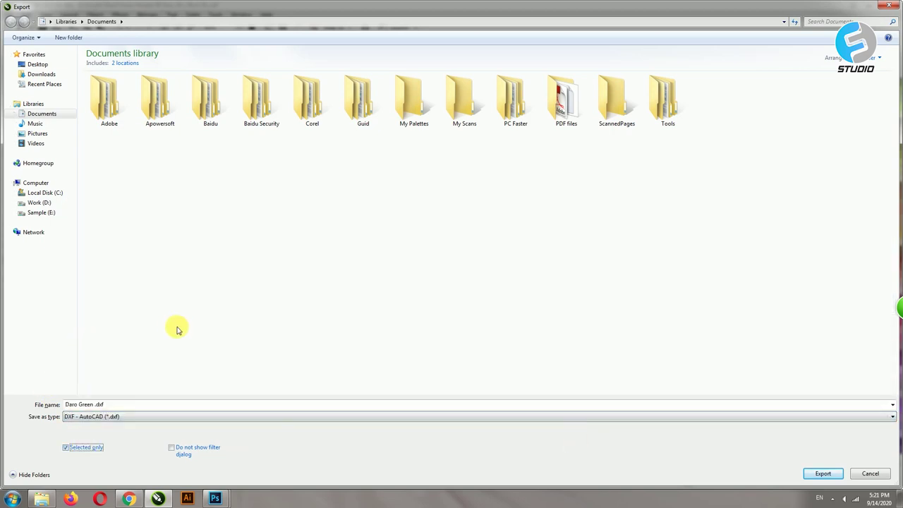
{"action": "left_click", "coordinate": [819, 474]}
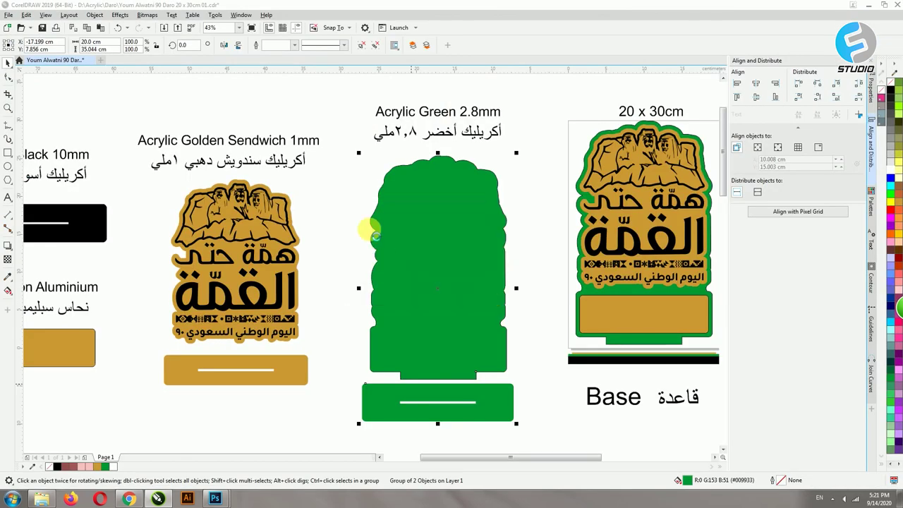
{"action": "left_click", "coordinate": [287, 209]}
{"action": "left_click", "coordinate": [280, 365], "text": "shift"}
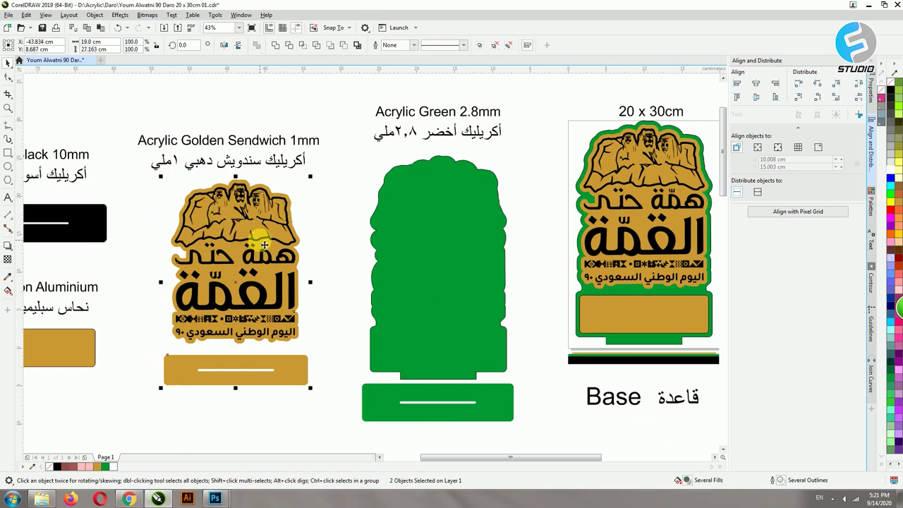
{"action": "left_click", "coordinate": [8, 15]}
{"action": "left_click", "coordinate": [42, 161]}
{"action": "left_click", "coordinate": [149, 404]}
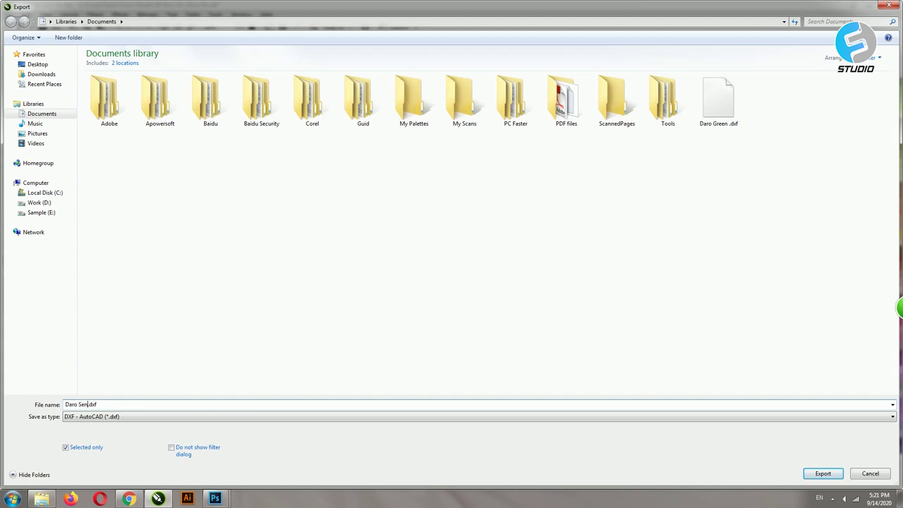
{"action": "key", "text": "Return"}
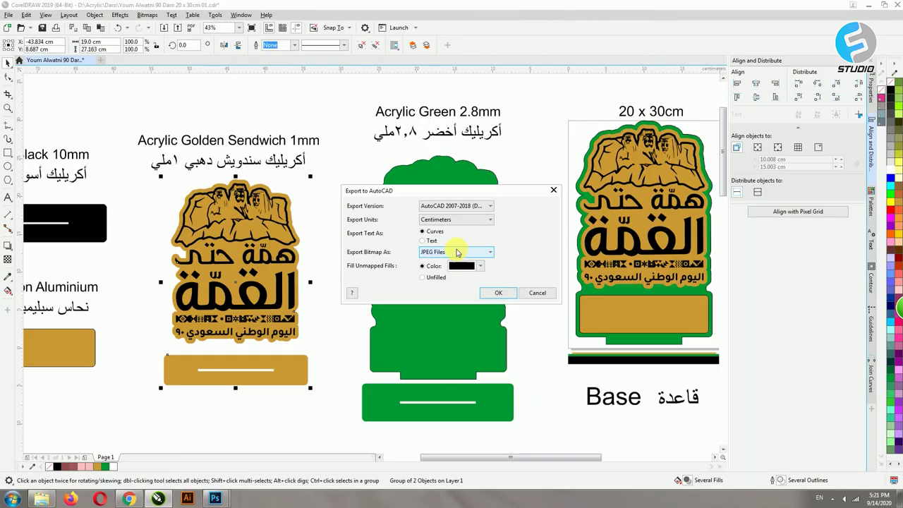
{"action": "left_click", "coordinate": [499, 294]}
Export only the black slotted base plate as "Daro Black.dxf", keeping centimetres as the export units.
{"action": "left_click", "coordinate": [381, 458]}
{"action": "left_click_drag", "start_coordinate": [402, 191], "coordinate": [220, 255]}
{"action": "left_click", "coordinate": [12, 15]}
{"action": "left_click", "coordinate": [31, 162]}
{"action": "left_click_drag", "start_coordinate": [153, 405], "coordinate": [29, 410]}
{"action": "type", "text": "Black.dxf"}
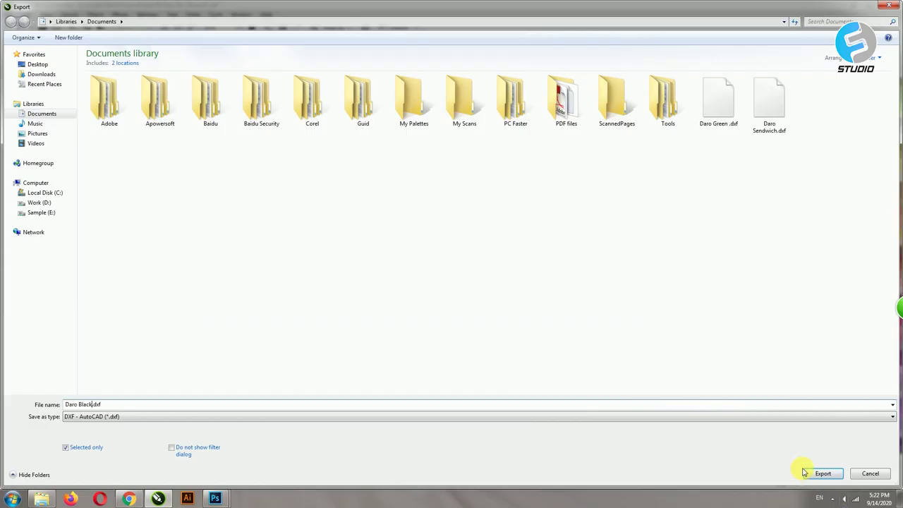
{"action": "left_click", "coordinate": [804, 471]}
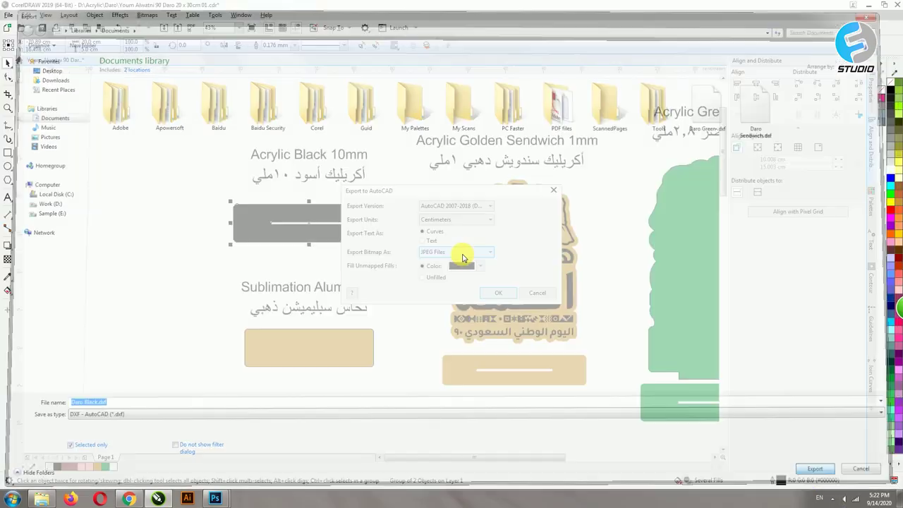
{"action": "left_click", "coordinate": [498, 295]}
{"action": "left_click", "coordinate": [716, 458]}
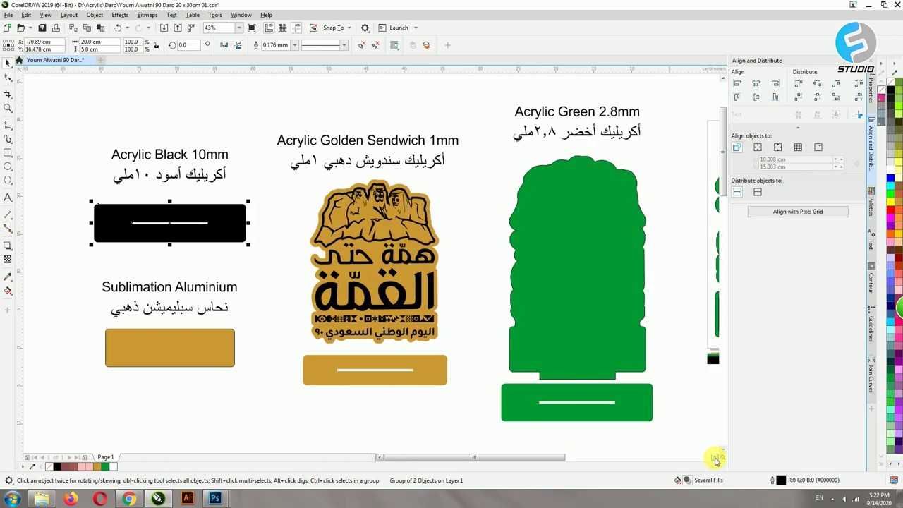
{"action": "left_click", "coordinate": [452, 425]}
{"action": "left_click", "coordinate": [715, 458]}
{"action": "scroll", "coordinate": [600, 406], "scroll_direction": "down", "scroll_amount": 2}
{"action": "left_click", "coordinate": [715, 459]}
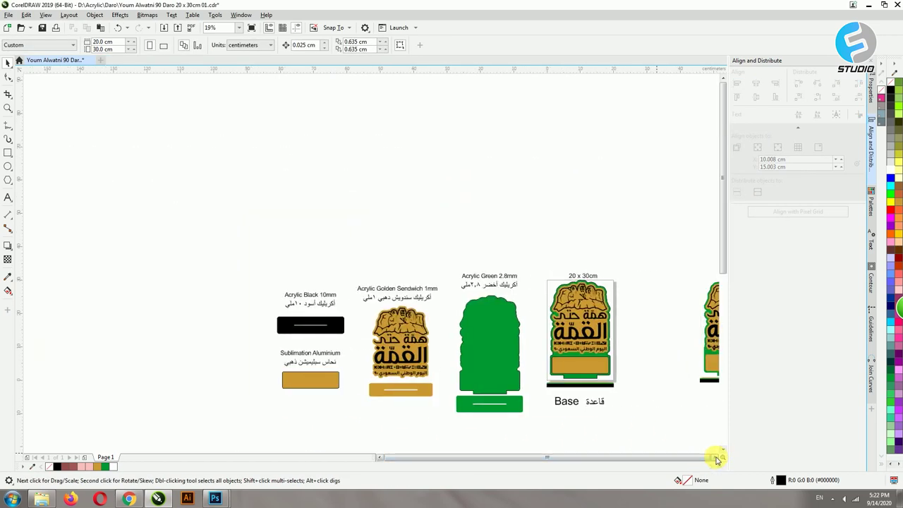
{"action": "left_click", "coordinate": [715, 459]}
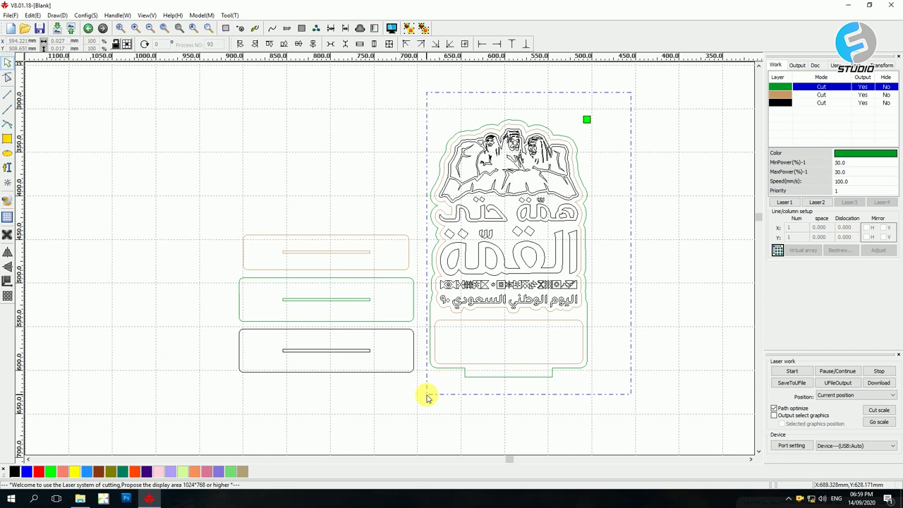
Switch to RDWorks and delete the plaque outlines and the golden and green bases, leaving only the black base selected.
{"action": "left_click_drag", "start_coordinate": [427, 395], "coordinate": [426, 395]}
{"action": "key", "text": "Delete"}
{"action": "left_click_drag", "start_coordinate": [443, 209], "coordinate": [212, 336]}
{"action": "key", "text": "Delete"}
{"action": "left_click_drag", "start_coordinate": [474, 293], "coordinate": [201, 387]}
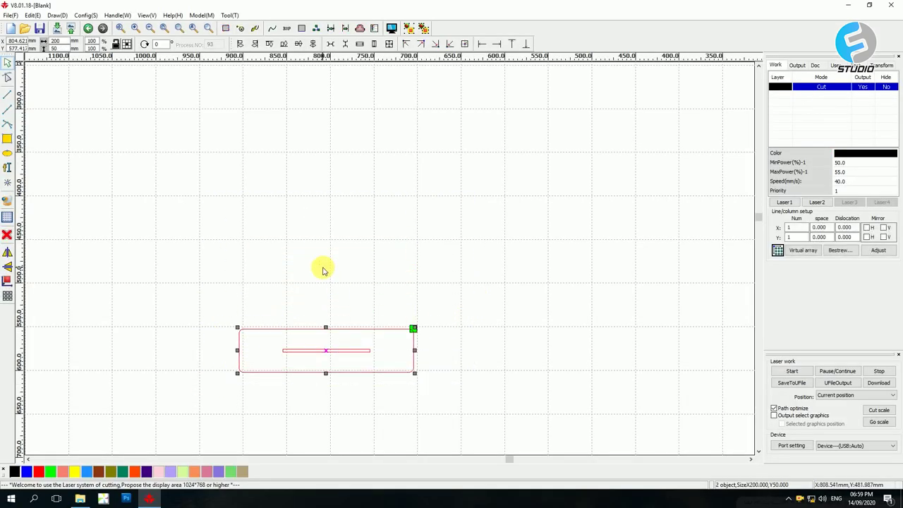
Set the black layer to 75% minimum power, 80% maximum power and 5 mm/s speed, and download the base job to the laser.
{"action": "double_click", "coordinate": [812, 86]}
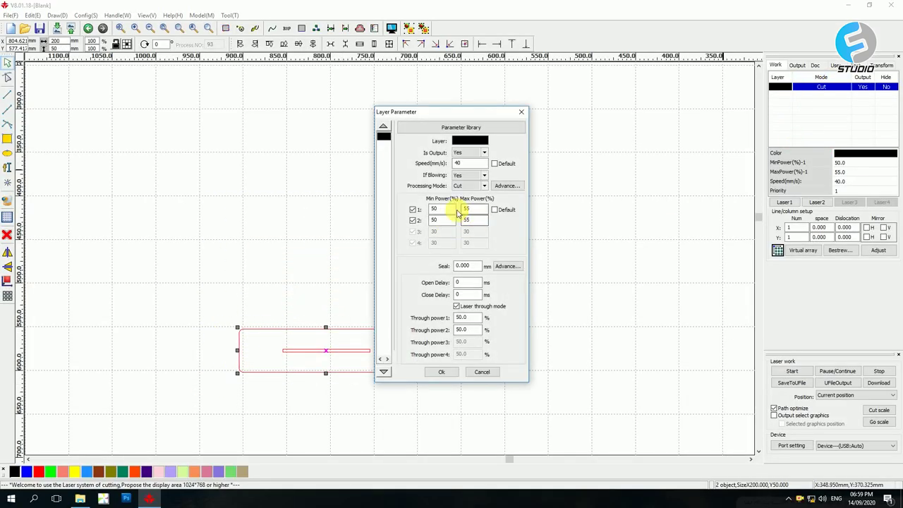
{"action": "double_click", "coordinate": [475, 212]}
{"action": "type", "text": "80"}
{"action": "left_click_drag", "start_coordinate": [446, 212], "coordinate": [384, 211]}
{"action": "key", "text": "Tab"}
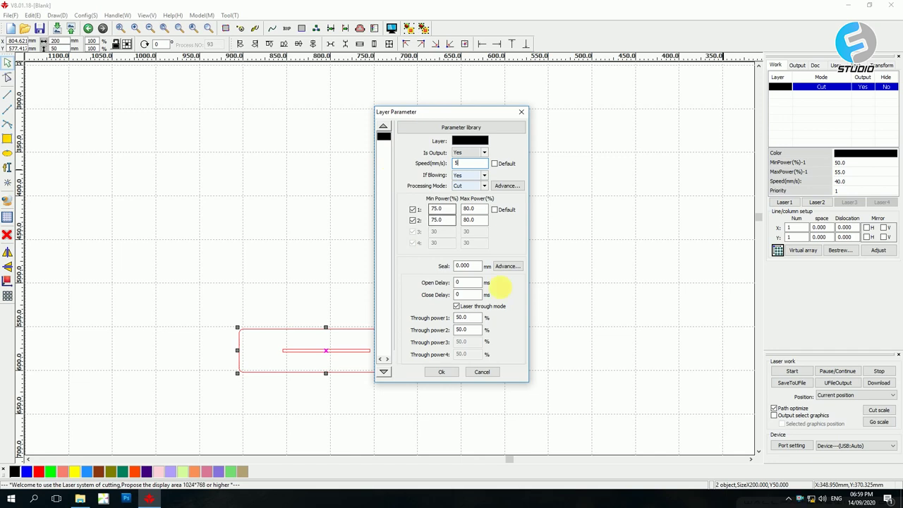
{"action": "type", "text": "5"}
{"action": "left_click", "coordinate": [441, 371]}
{"action": "left_click", "coordinate": [878, 383]}
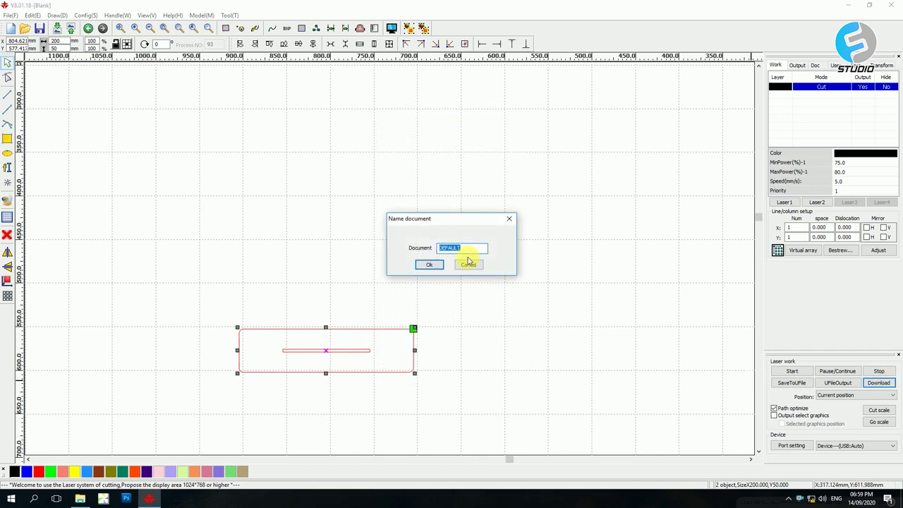
{"action": "left_click", "coordinate": [470, 266]}
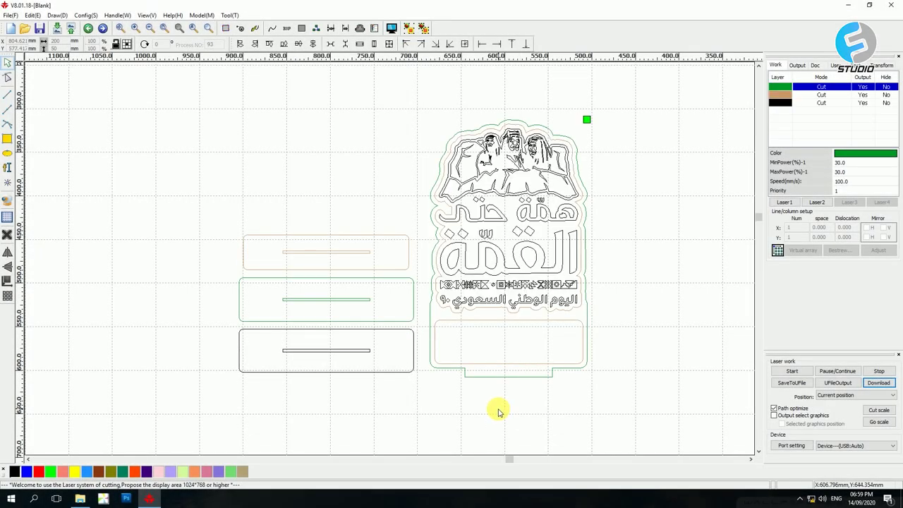
Delete the black and golden parts from the full layout, leaving only the green contour and green base.
{"action": "left_click", "coordinate": [253, 326]}
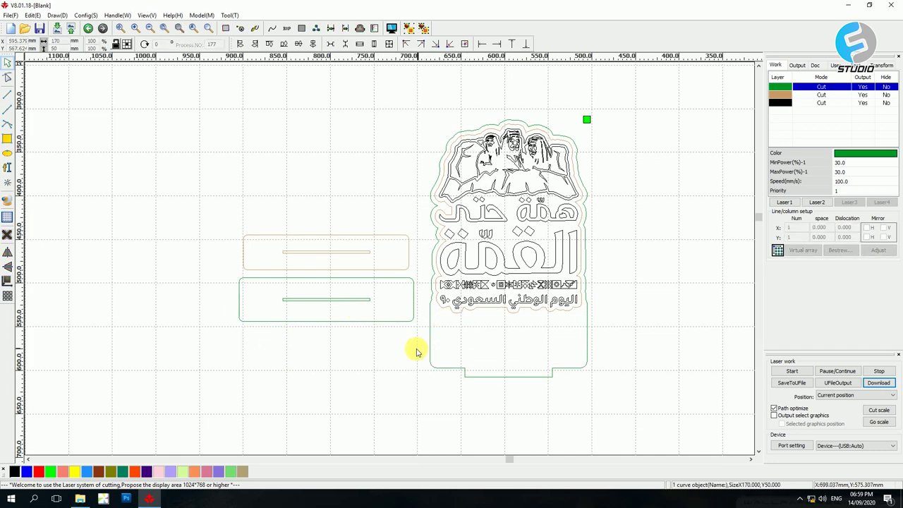
{"action": "left_click_drag", "start_coordinate": [422, 219], "coordinate": [224, 281]}
{"action": "key", "text": "Delete"}
{"action": "left_click_drag", "start_coordinate": [618, 104], "coordinate": [421, 326]}
{"action": "key", "text": "Delete"}
Move the green base directly beneath the green contour and assign both parts to the black layer.
{"action": "left_click_drag", "start_coordinate": [181, 252], "coordinate": [419, 344]}
{"action": "left_click_drag", "start_coordinate": [327, 303], "coordinate": [515, 409]}
{"action": "left_click_drag", "start_coordinate": [368, 113], "coordinate": [663, 442]}
{"action": "double_click", "coordinate": [812, 86]}
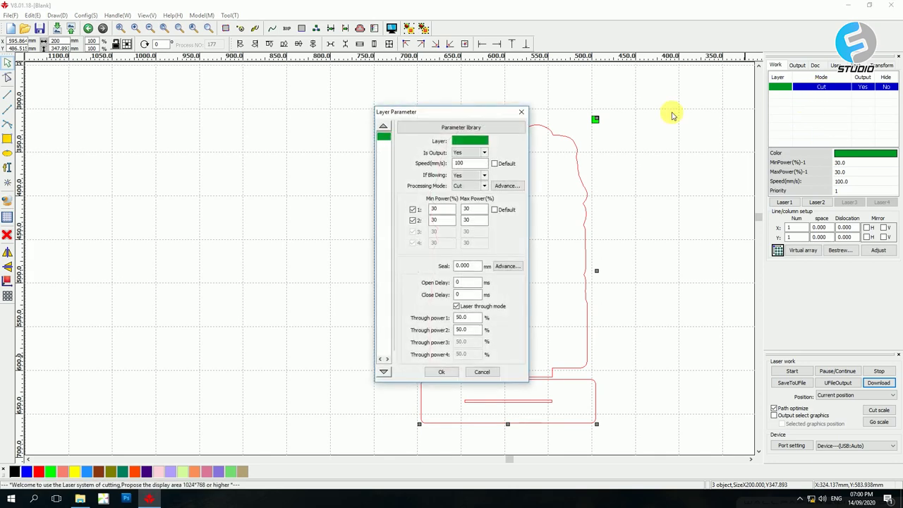
{"action": "left_click", "coordinate": [520, 112]}
{"action": "left_click", "coordinate": [13, 472]}
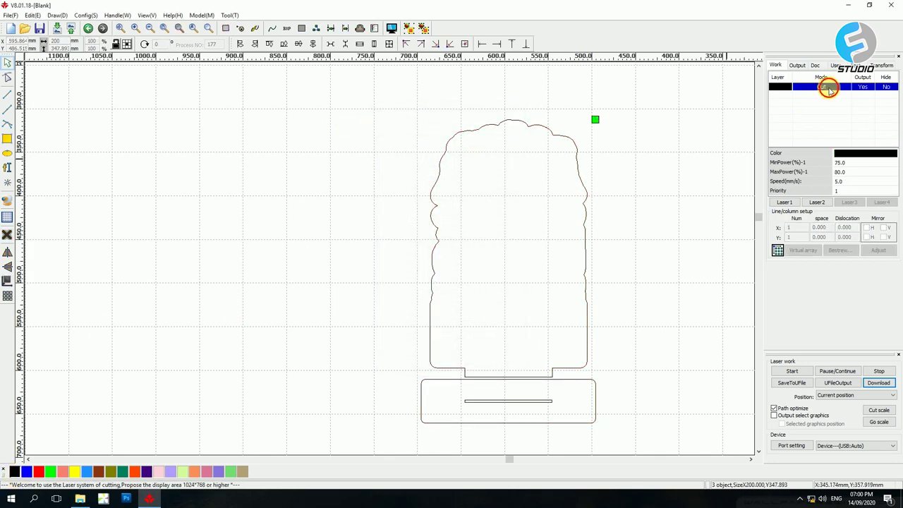
Set the black layer to 50% minimum power, 55% maximum power and 25 mm/s speed for both lasers.
{"action": "double_click", "coordinate": [822, 87]}
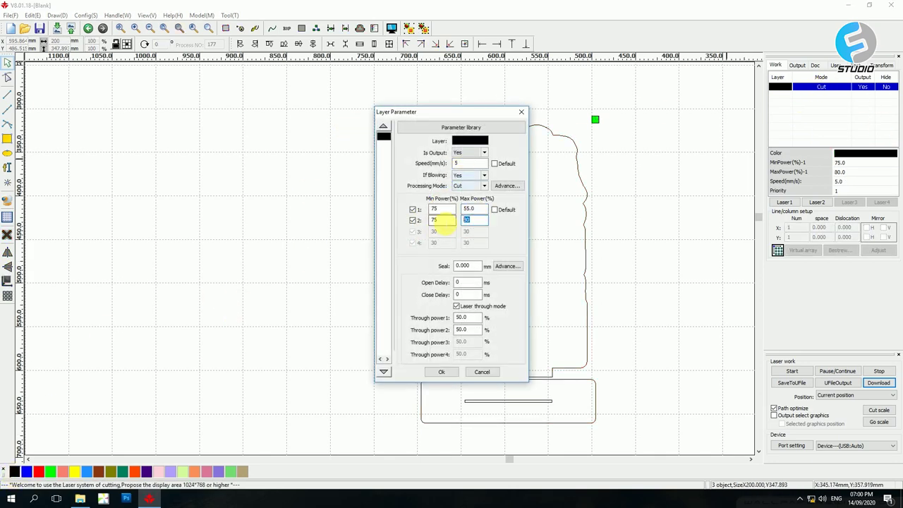
{"action": "left_click", "coordinate": [441, 208]}
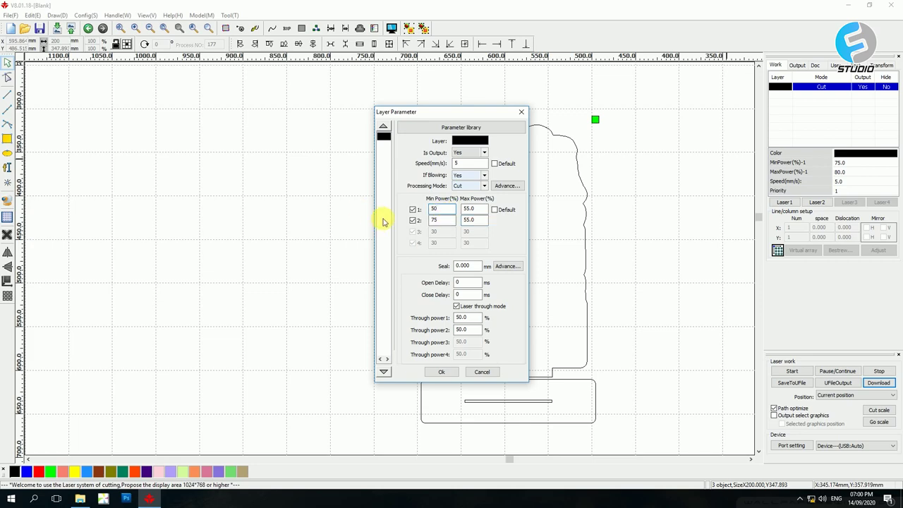
{"action": "left_click", "coordinate": [464, 163]}
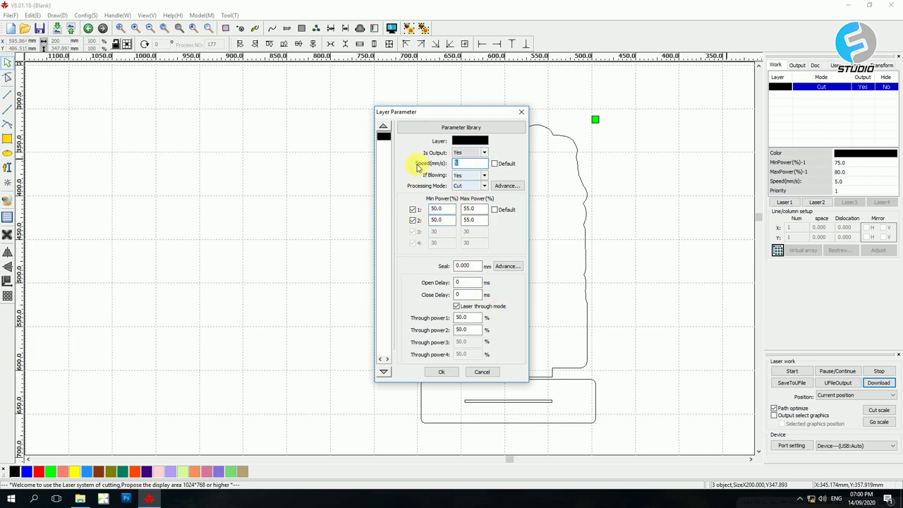
{"action": "left_click", "coordinate": [442, 372]}
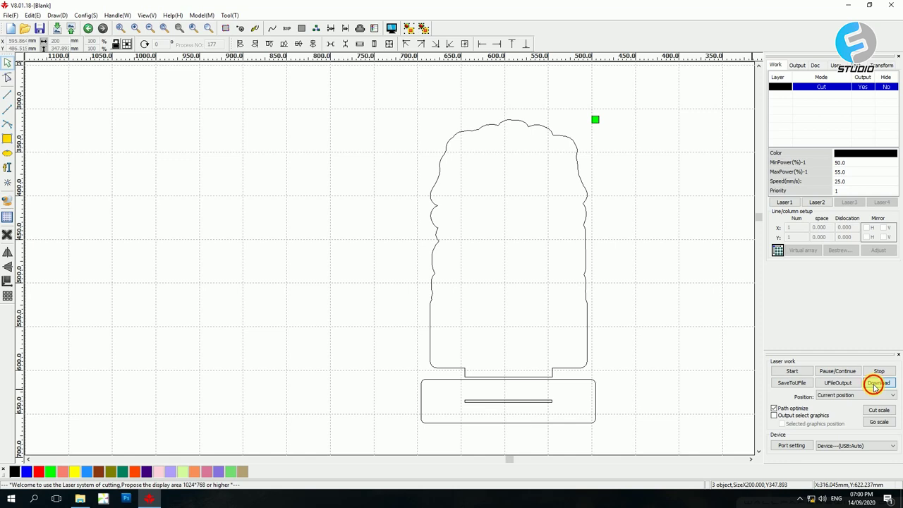
Download the green contour and base job to the laser machine under the default document name.
{"action": "left_click", "coordinate": [875, 383]}
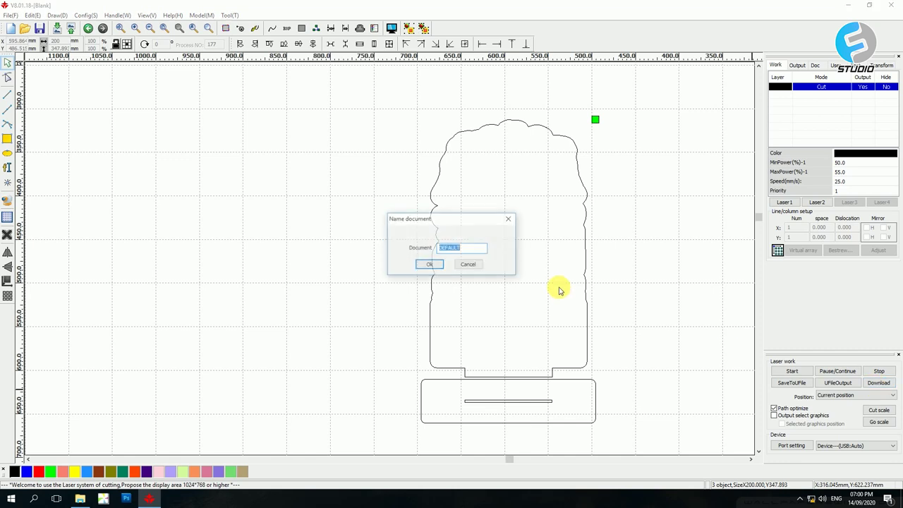
{"action": "left_click", "coordinate": [418, 266]}
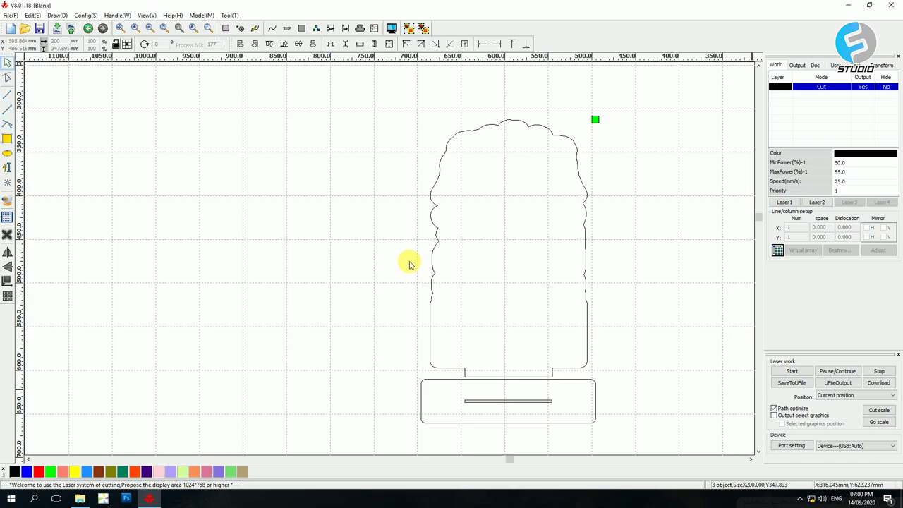
{"action": "left_click", "coordinate": [415, 267]}
{"action": "left_click", "coordinate": [475, 266]}
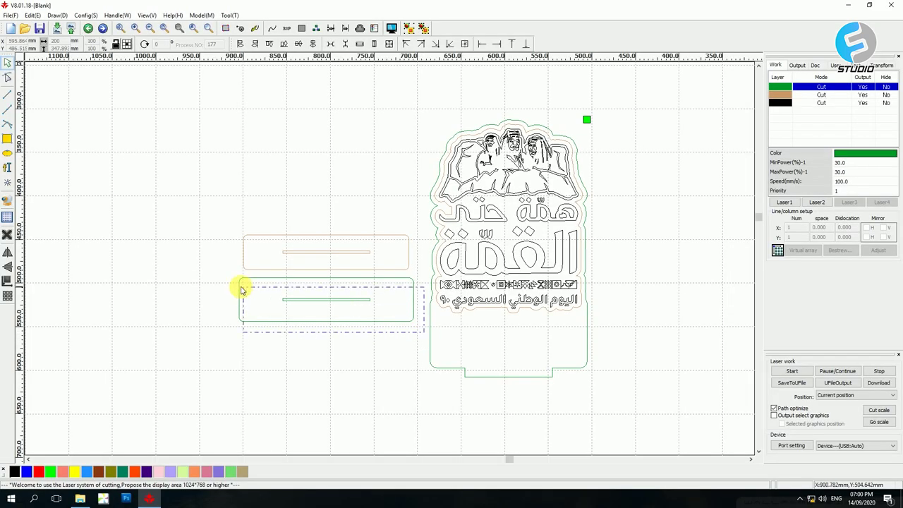
Delete the green base and green contour from the layout, and move the golden base beneath the plaque artwork.
{"action": "left_click", "coordinate": [239, 289]}
{"action": "key", "text": "Delete"}
{"action": "left_click", "coordinate": [551, 372]}
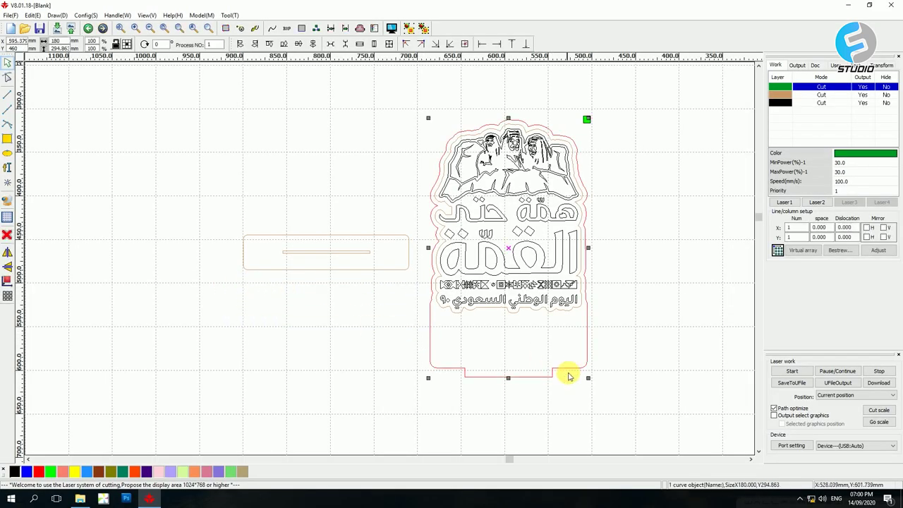
{"action": "key", "text": "Delete"}
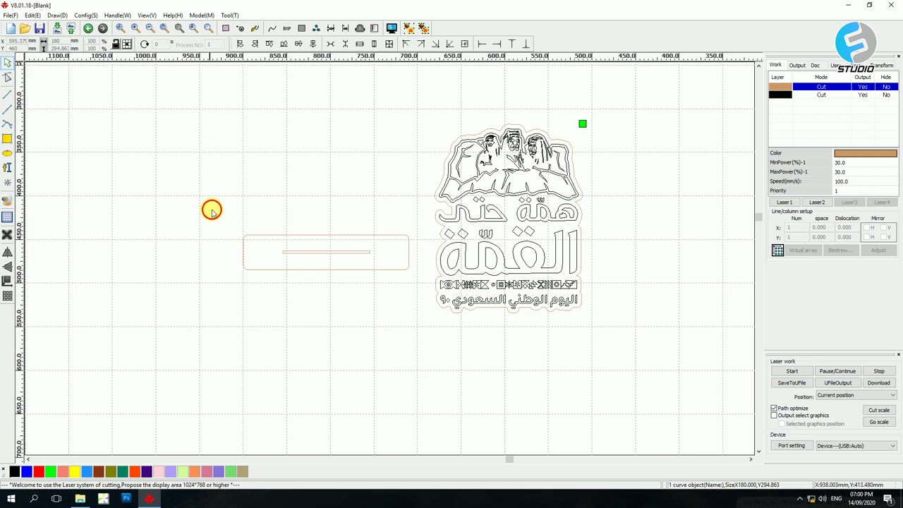
{"action": "left_click_drag", "start_coordinate": [339, 258], "coordinate": [512, 333]}
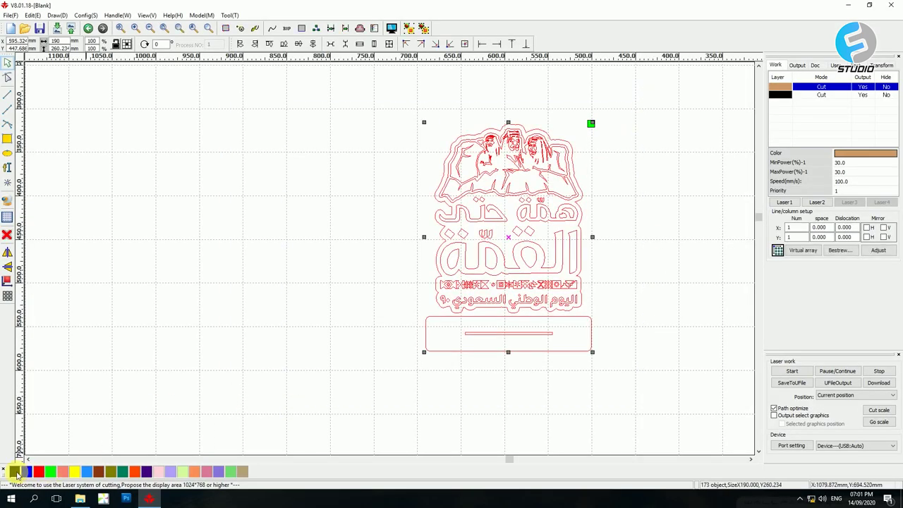
Assign the plaque artwork and golden base to the black layer and set that layer's speed to 45 mm/s.
{"action": "left_click", "coordinate": [15, 474]}
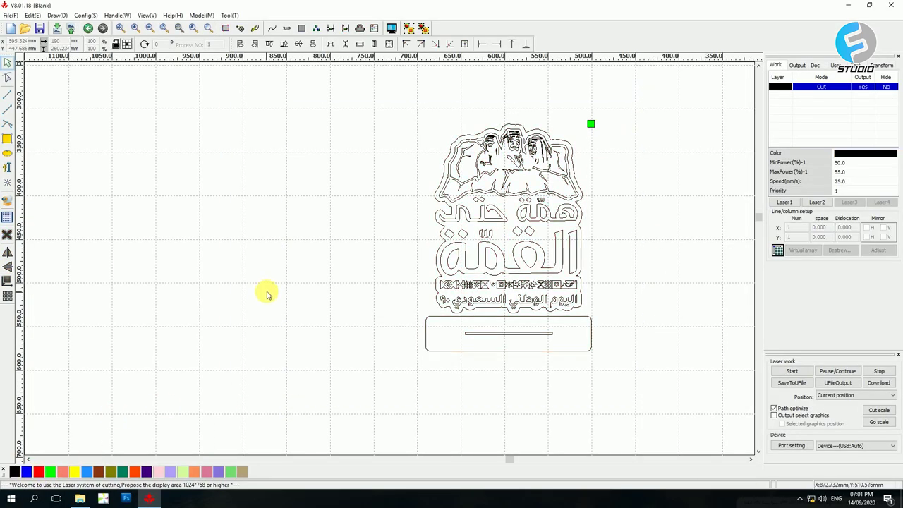
{"action": "double_click", "coordinate": [779, 86]}
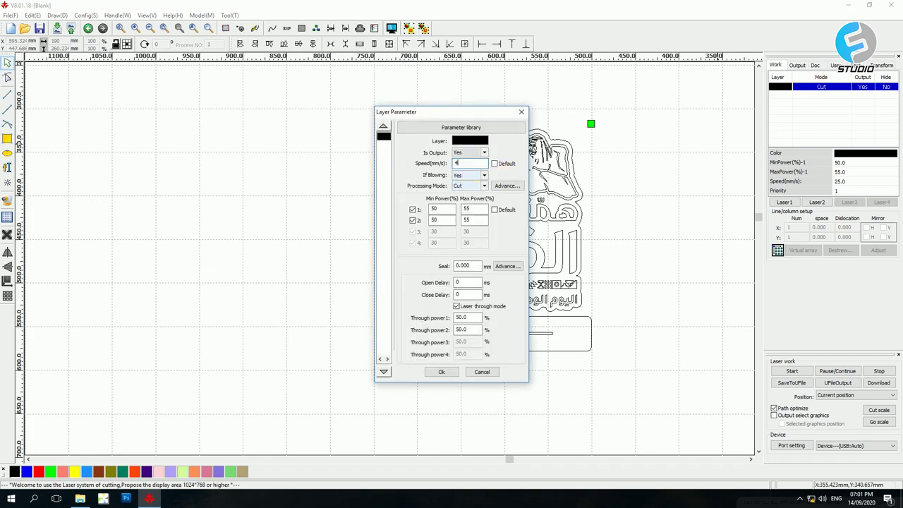
{"action": "left_click", "coordinate": [442, 371]}
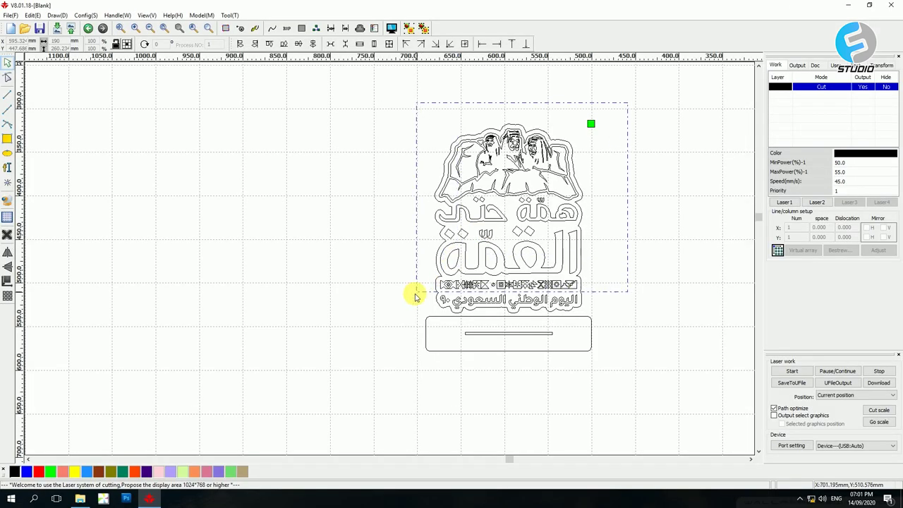
Put the inner figures, lettering and pattern strip on the red Scan layer and check its engraving parameters.
{"action": "left_click_drag", "start_coordinate": [406, 295], "coordinate": [254, 342]}
{"action": "left_click", "coordinate": [38, 472]}
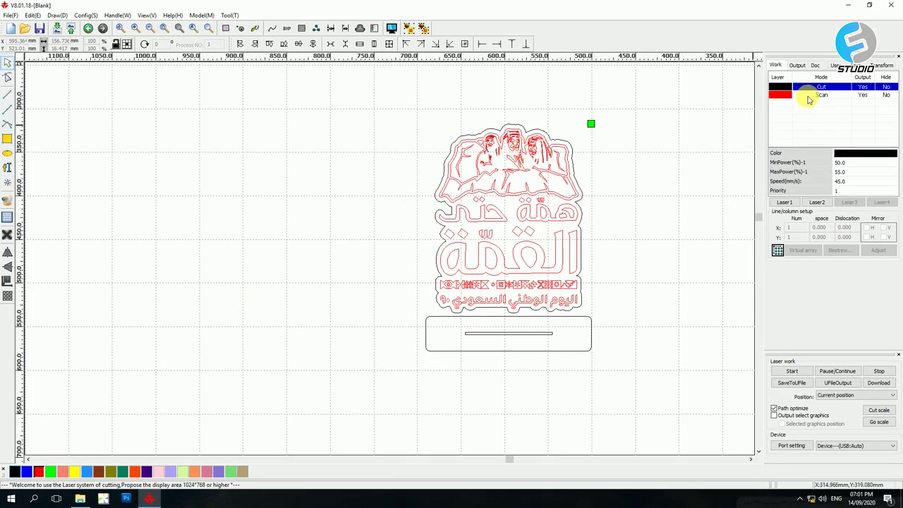
{"action": "double_click", "coordinate": [809, 95]}
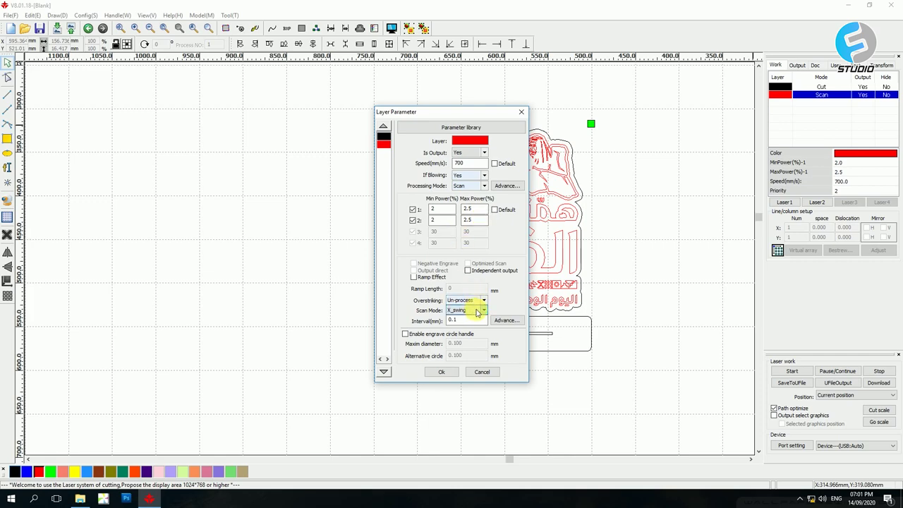
{"action": "left_click", "coordinate": [484, 371]}
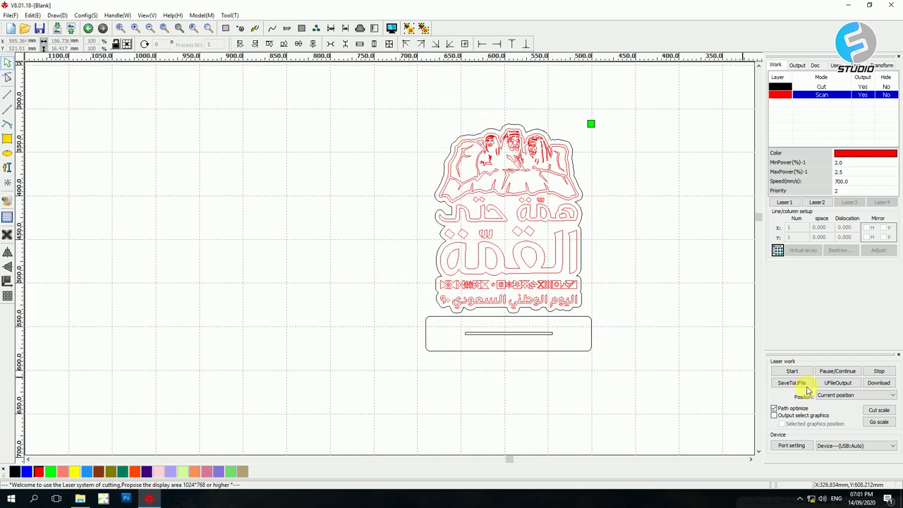
Download the golden plaque's engraving and cutting job to the laser machine.
{"action": "left_click", "coordinate": [878, 383]}
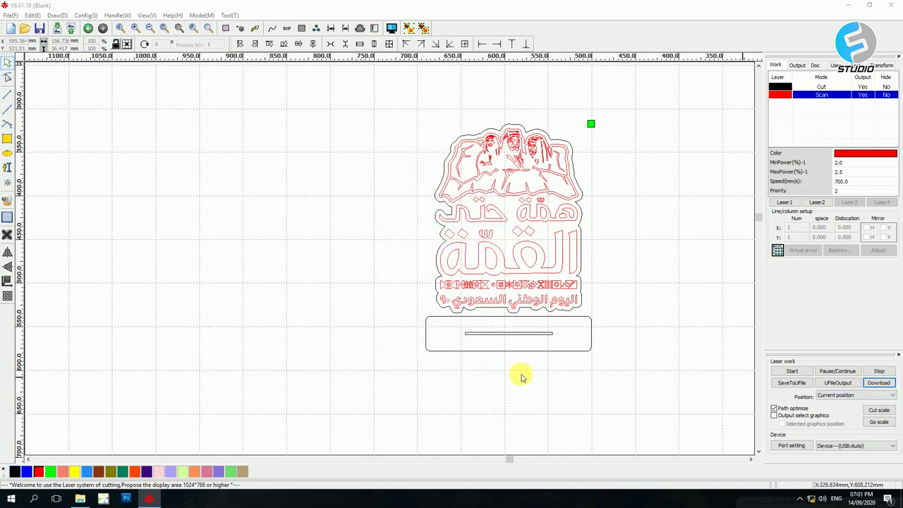
{"action": "key", "text": "Return"}
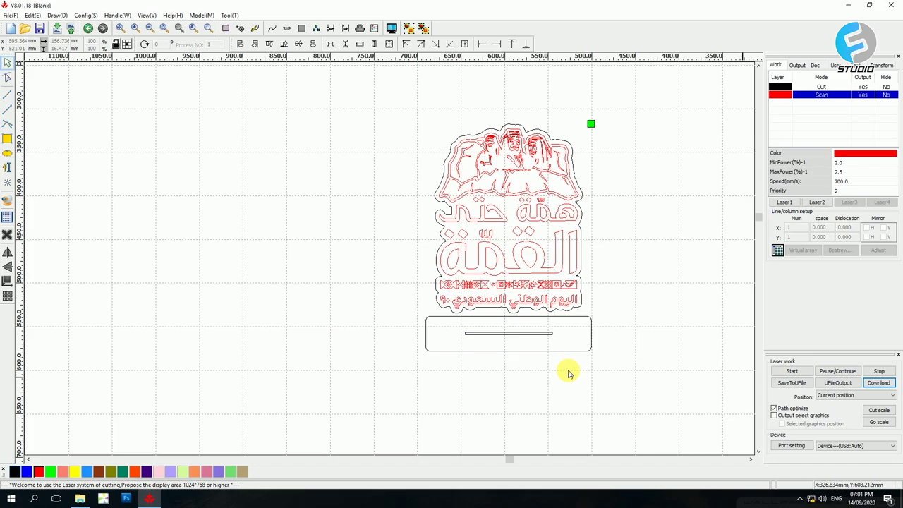
{"action": "left_click", "coordinate": [433, 266]}
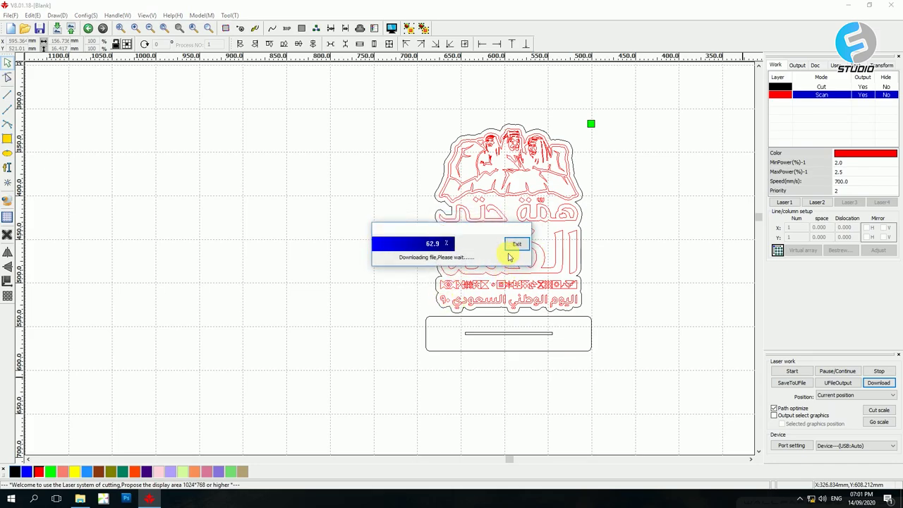
{"action": "left_click", "coordinate": [479, 268]}
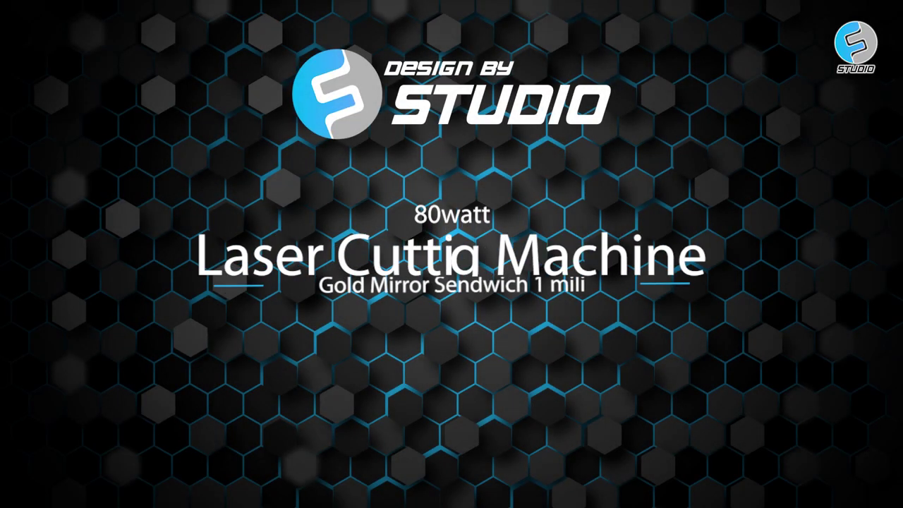